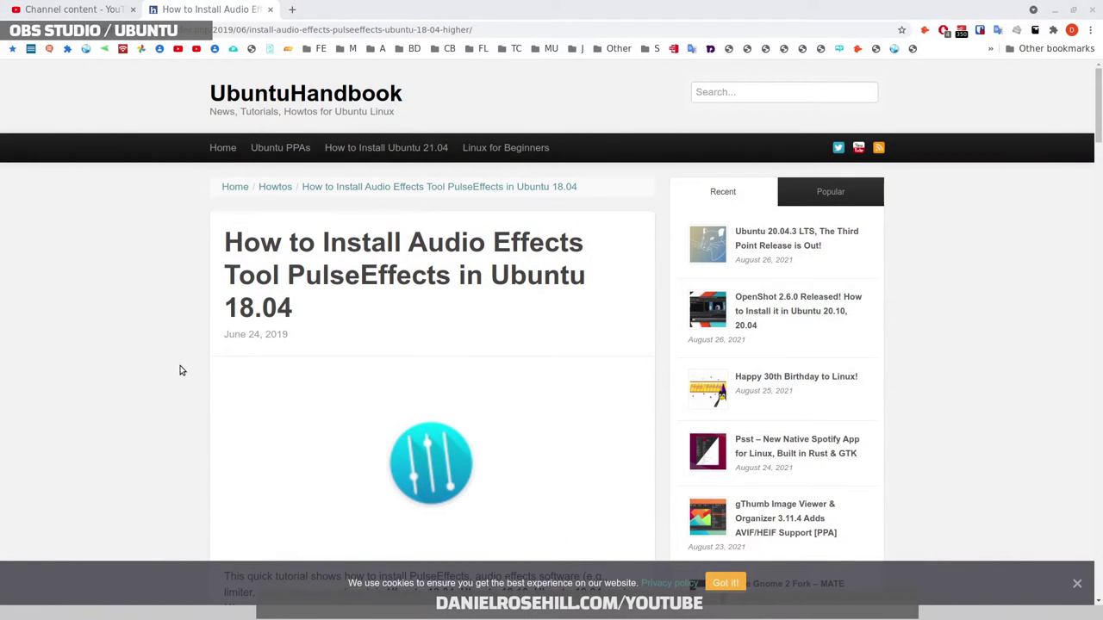
Scroll the UbuntuHandbook article down to the PulseEffects install commands and launch screenshot
scroll(185, 367, down, 3)
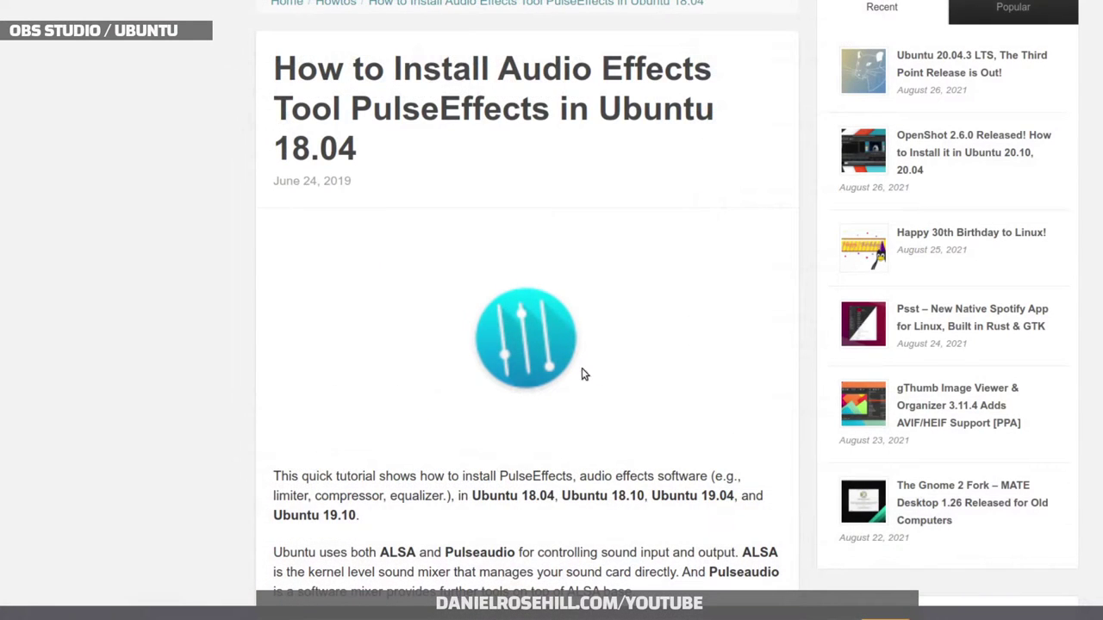
scroll(344, 277, down, 5)
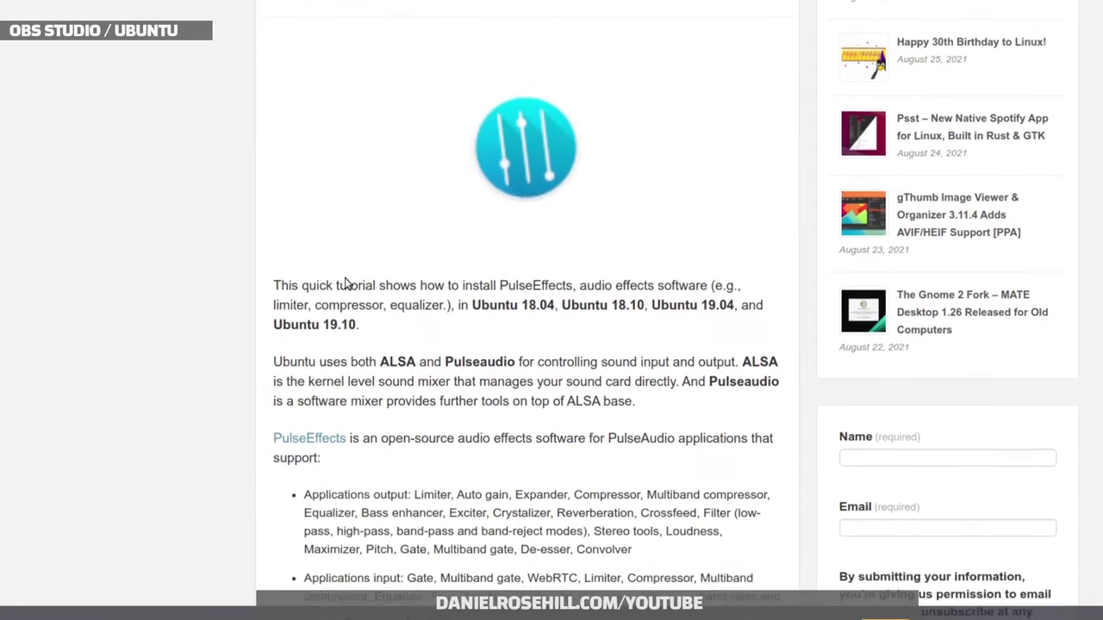
scroll(312, 216, down, 3)
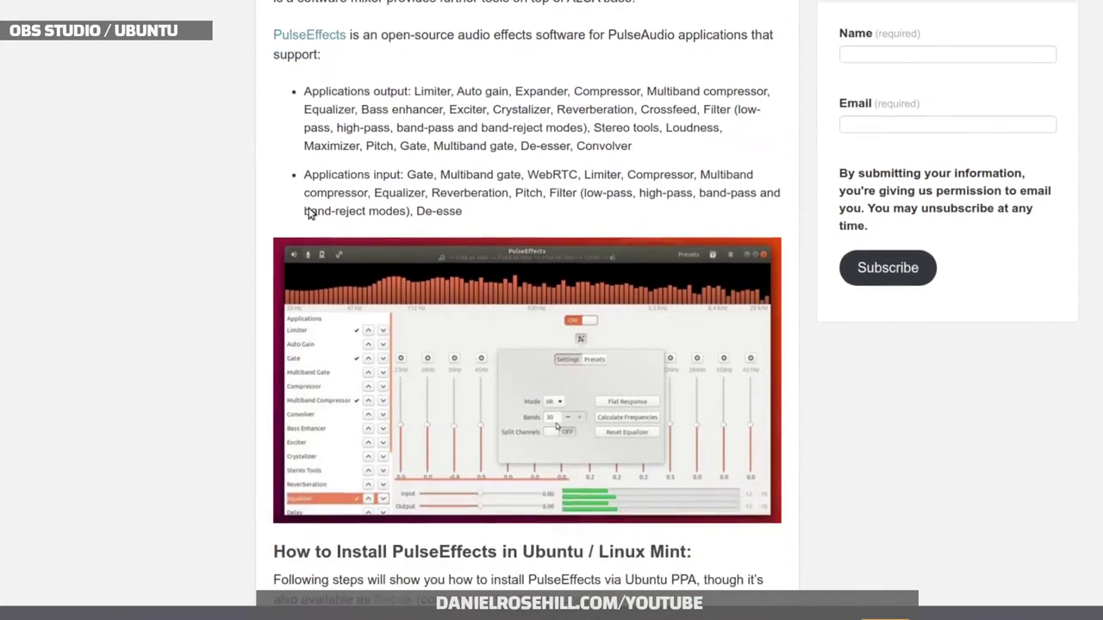
scroll(313, 222, down, 3)
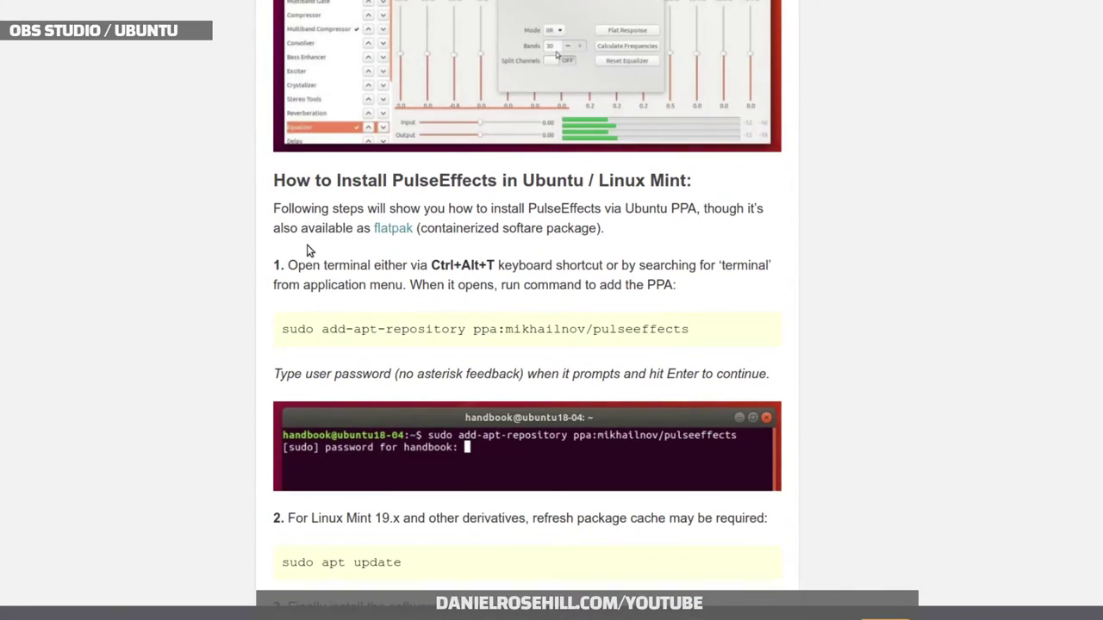
scroll(309, 252, down, 3)
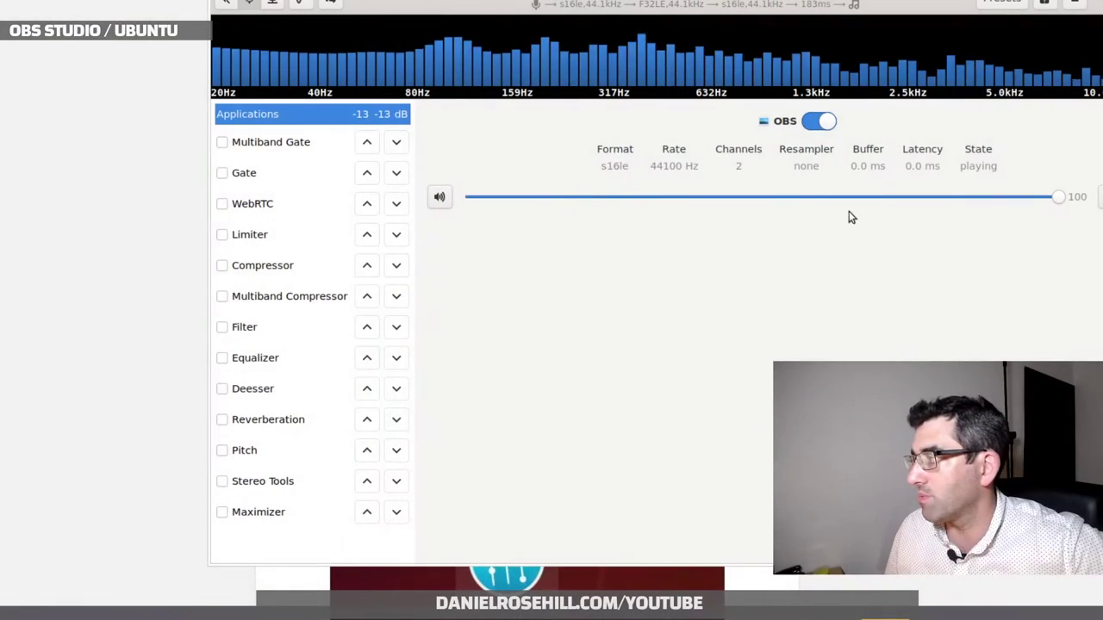
Turn off effects processing for the OBS stream in the Applications panel
click(815, 121)
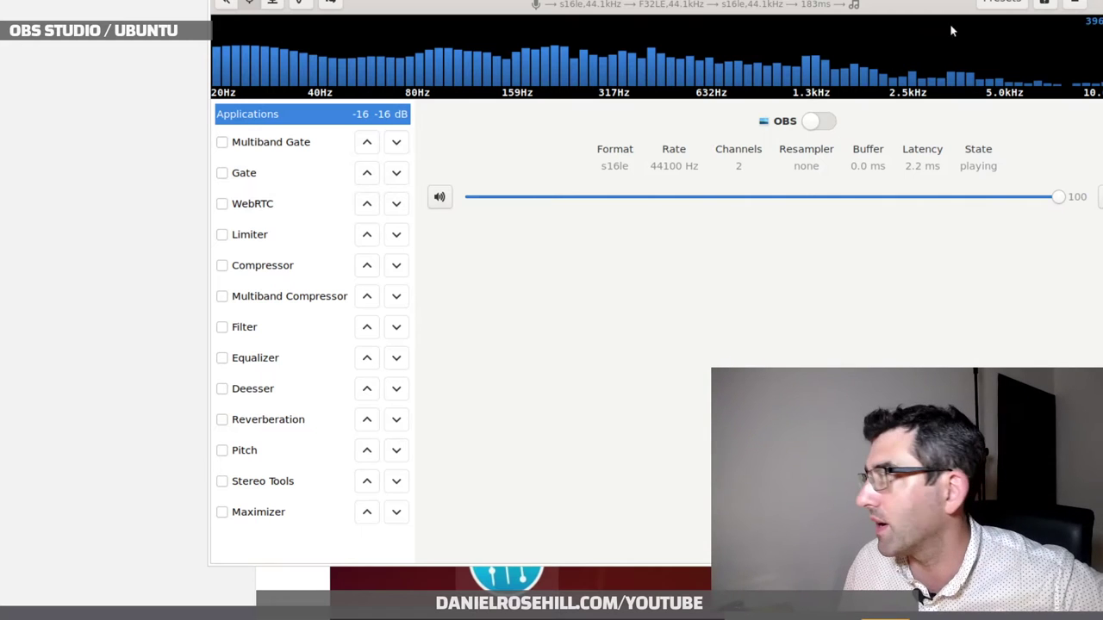
click(1079, 6)
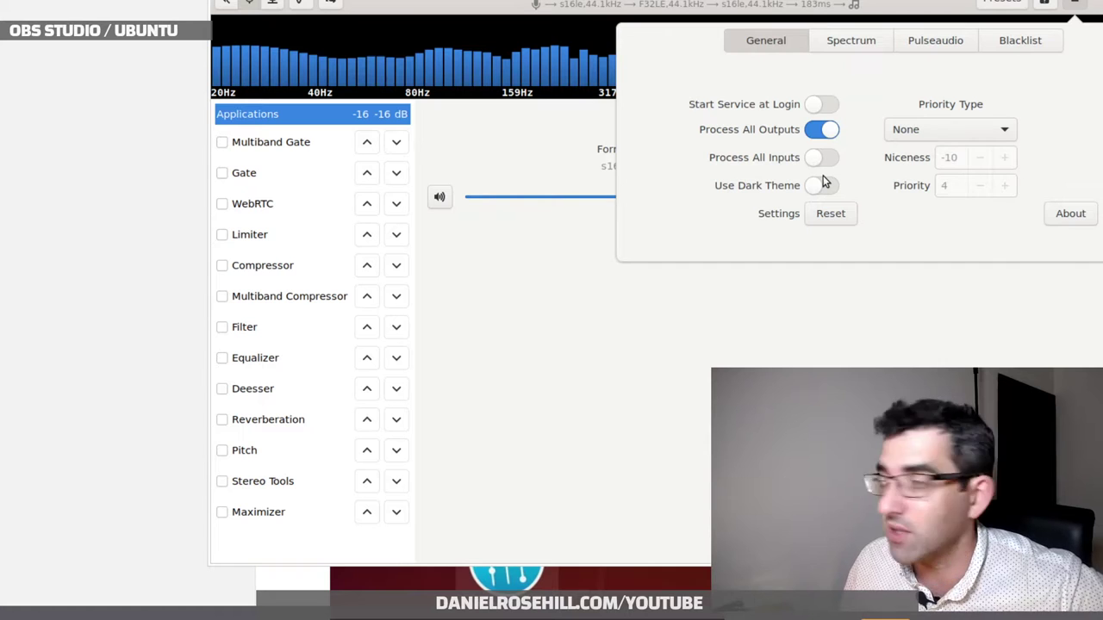
click(856, 50)
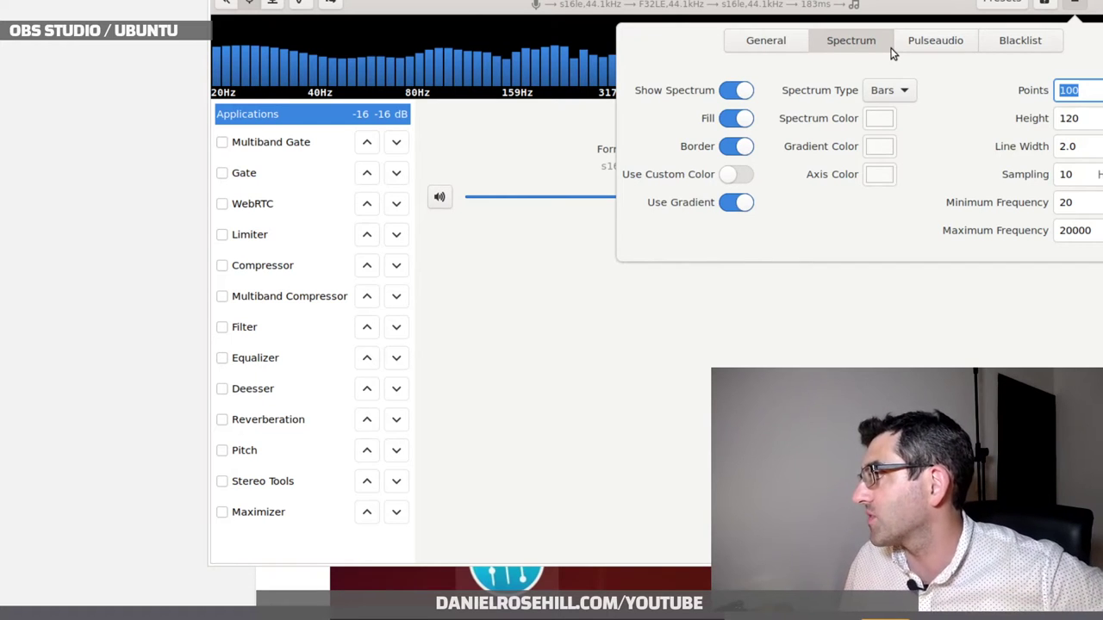
click(888, 95)
click(938, 61)
click(937, 50)
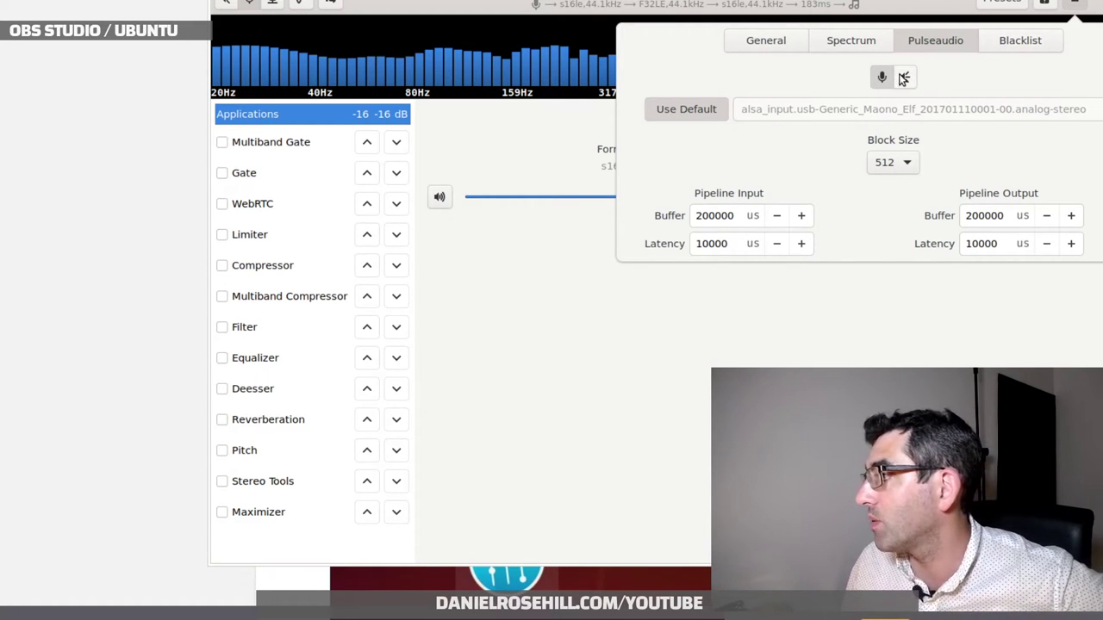
click(903, 78)
click(882, 78)
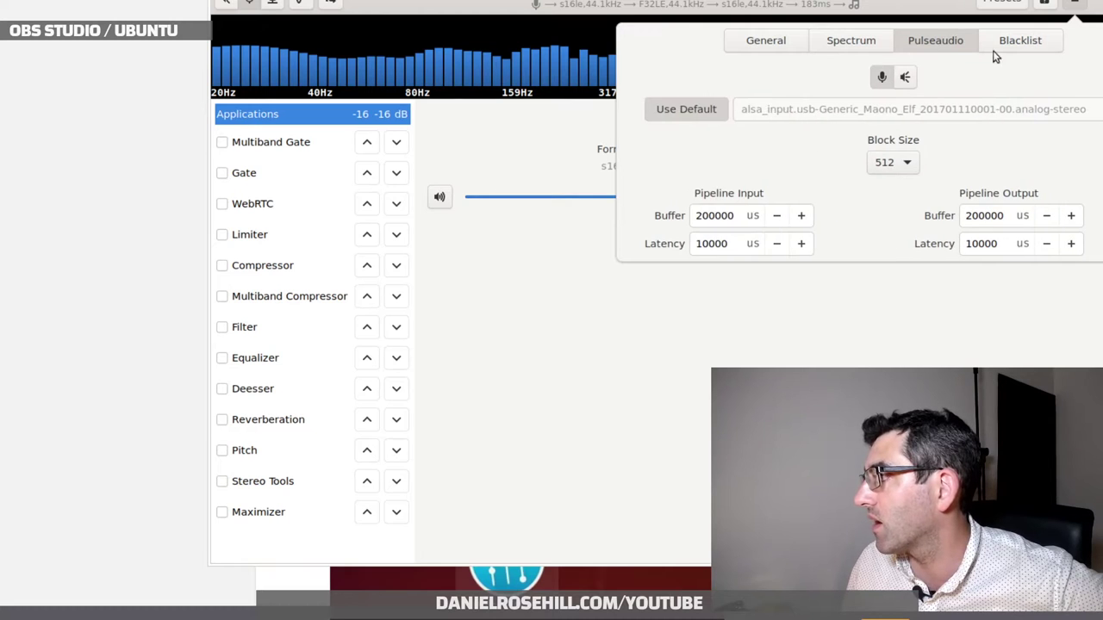
click(1004, 49)
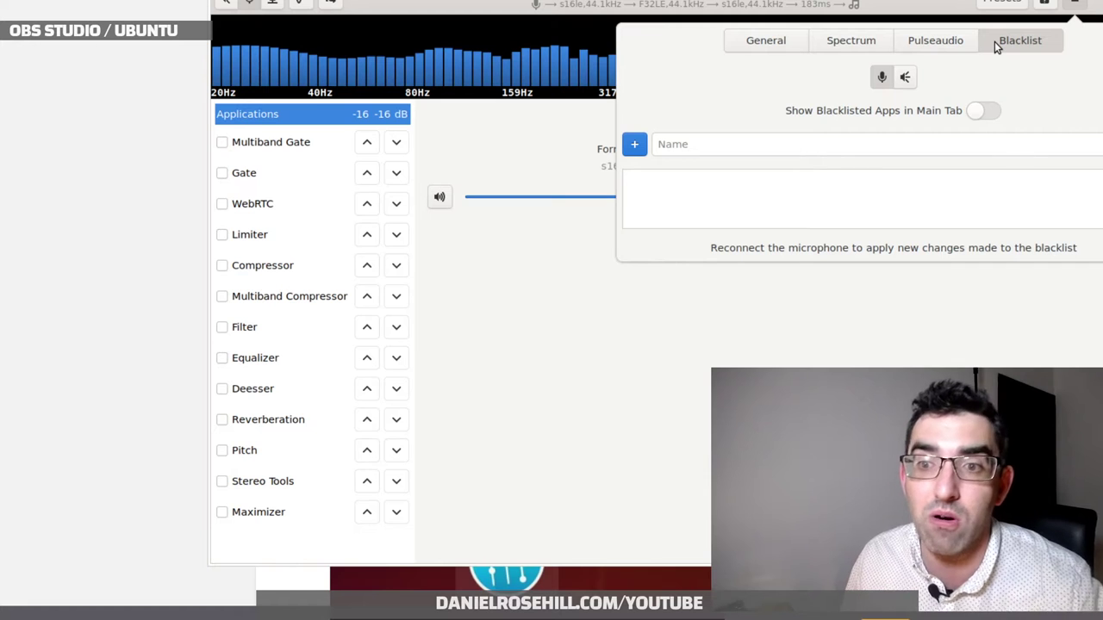
click(659, 389)
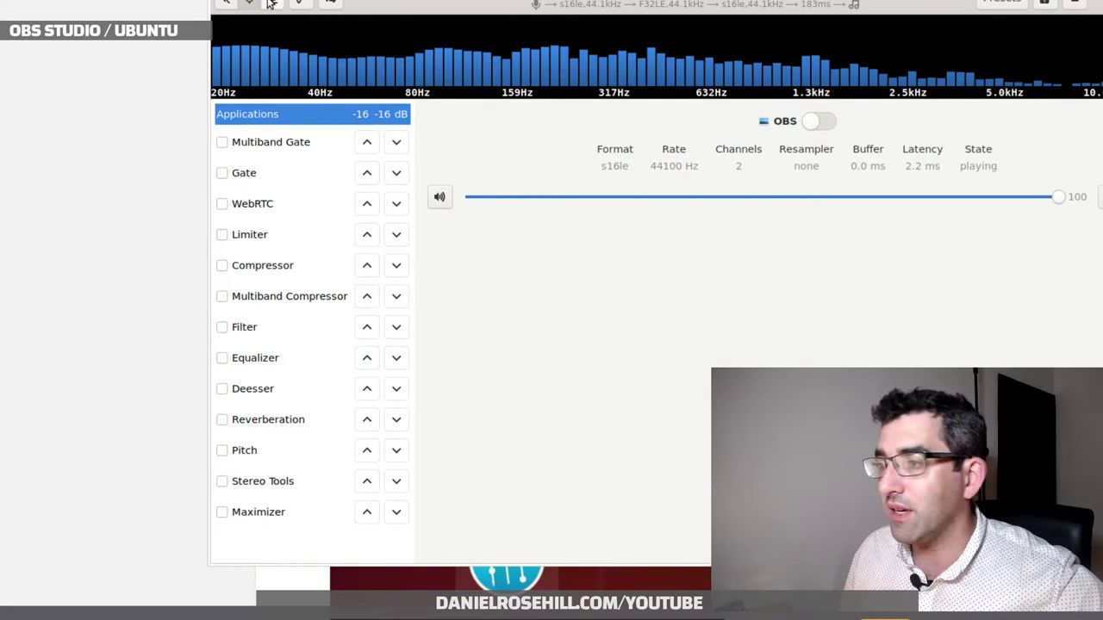
Re-enable OBS effects on the input and show Multiband Gate (LR8, 120/1000/6000 Hz splits)
drag(567, 7, 365, 62)
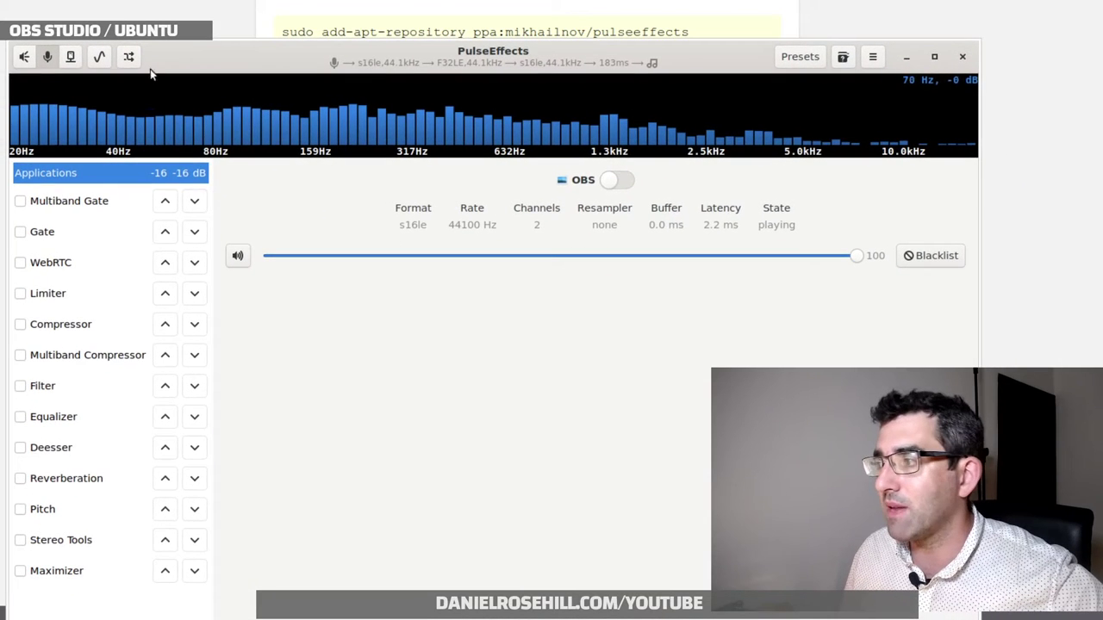
click(30, 60)
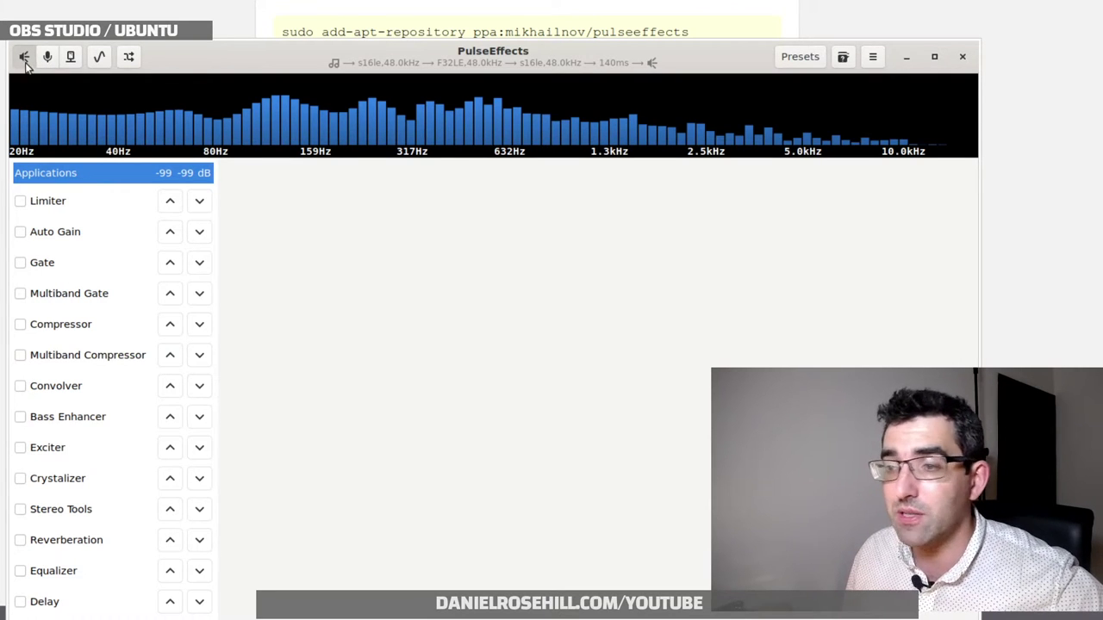
click(48, 58)
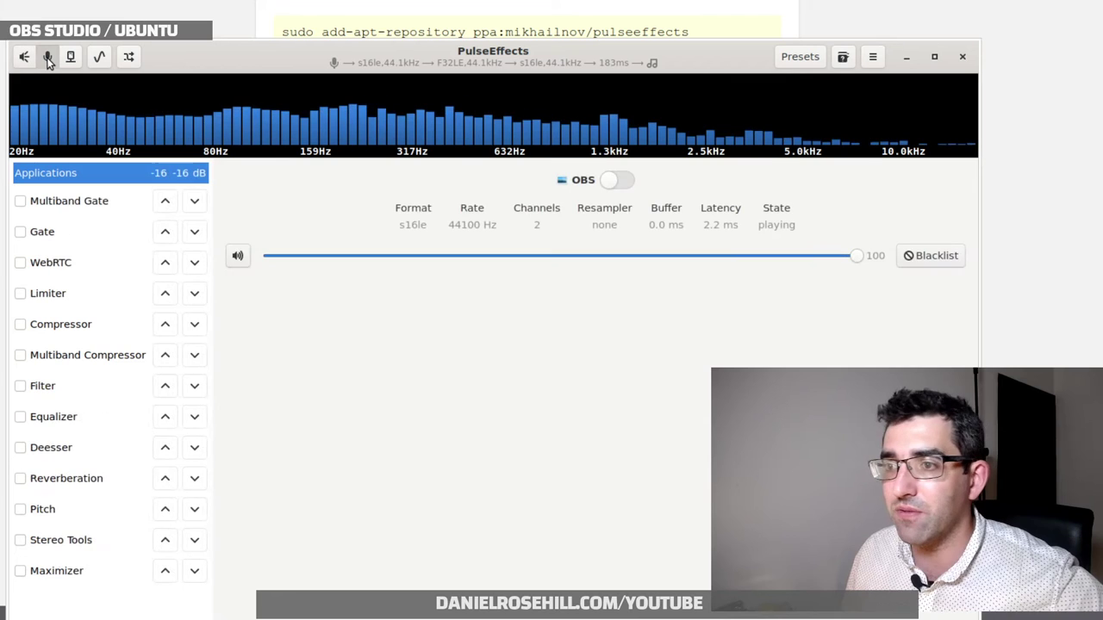
click(617, 181)
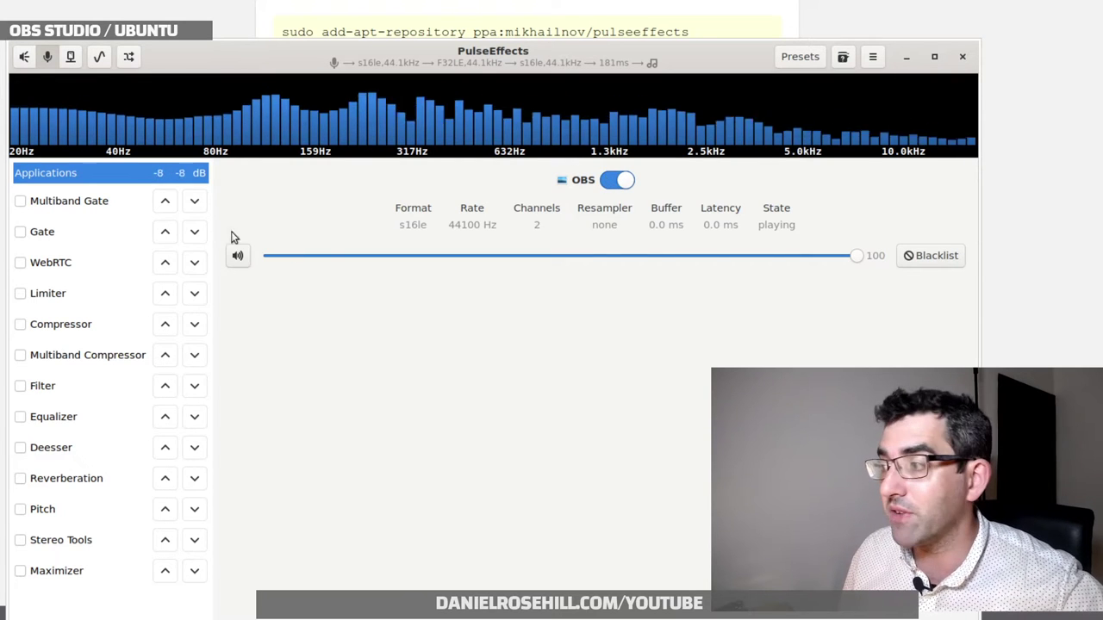
click(50, 204)
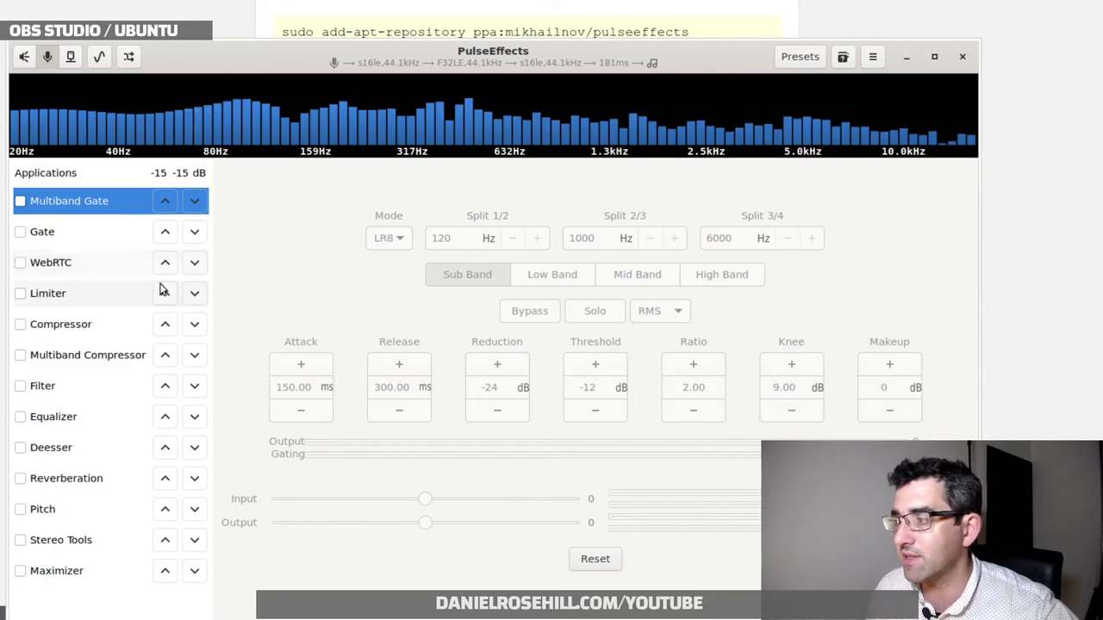
Show the Gate settings: RMS detection, 20 ms attack, -18 dB threshold, 2.00 ratio
click(117, 238)
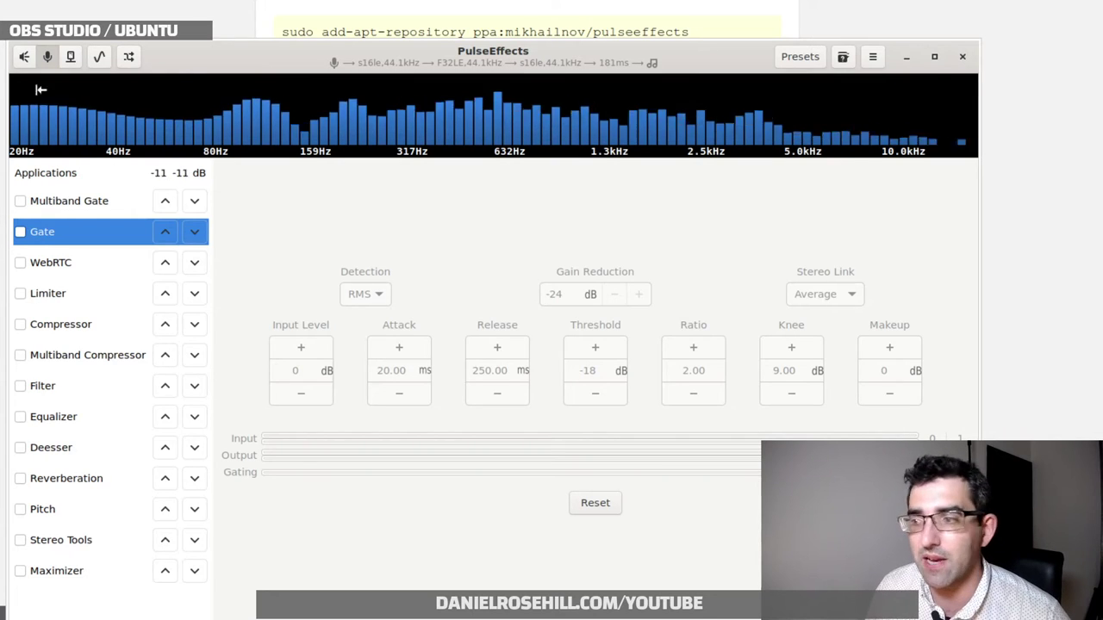
mouse_move(491, 63)
mouse_down()
mouse_move(631, 18)
mouse_move(390, 70)
mouse_move(555, 60)
mouse_move(485, 62)
mouse_up()
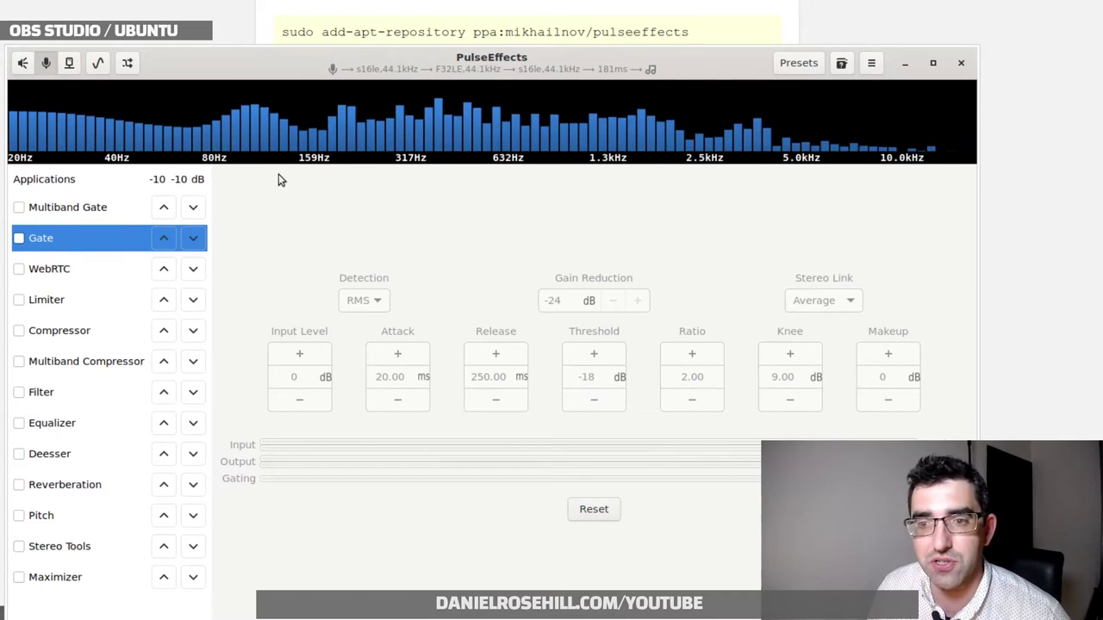
Enable WebRTC with echo cancellation, high-pass filter and Low echo suppression
click(18, 269)
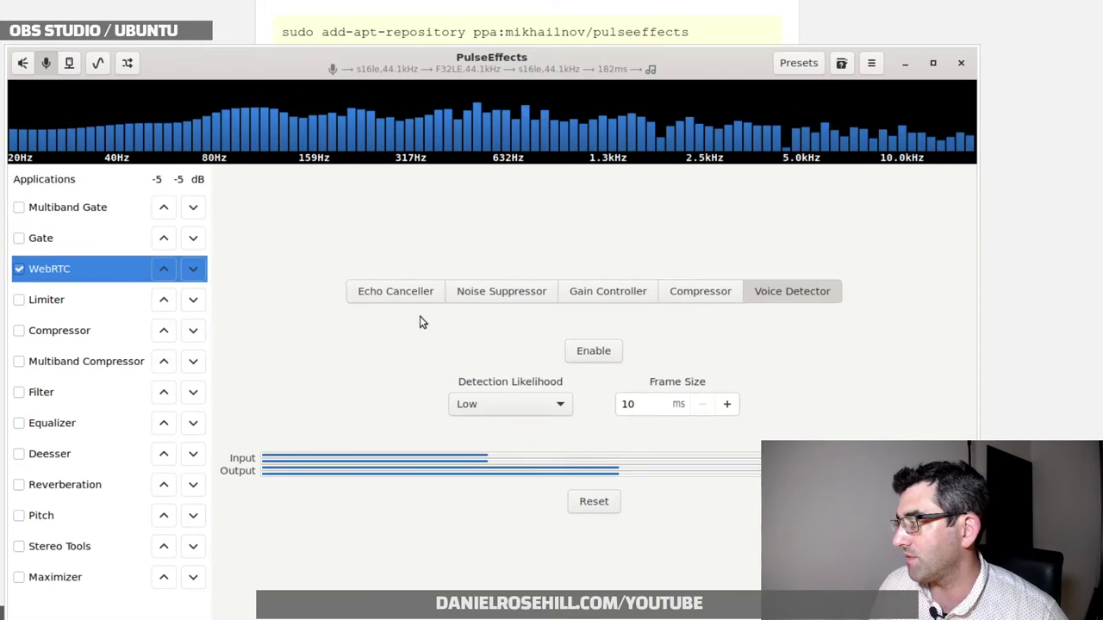
click(399, 297)
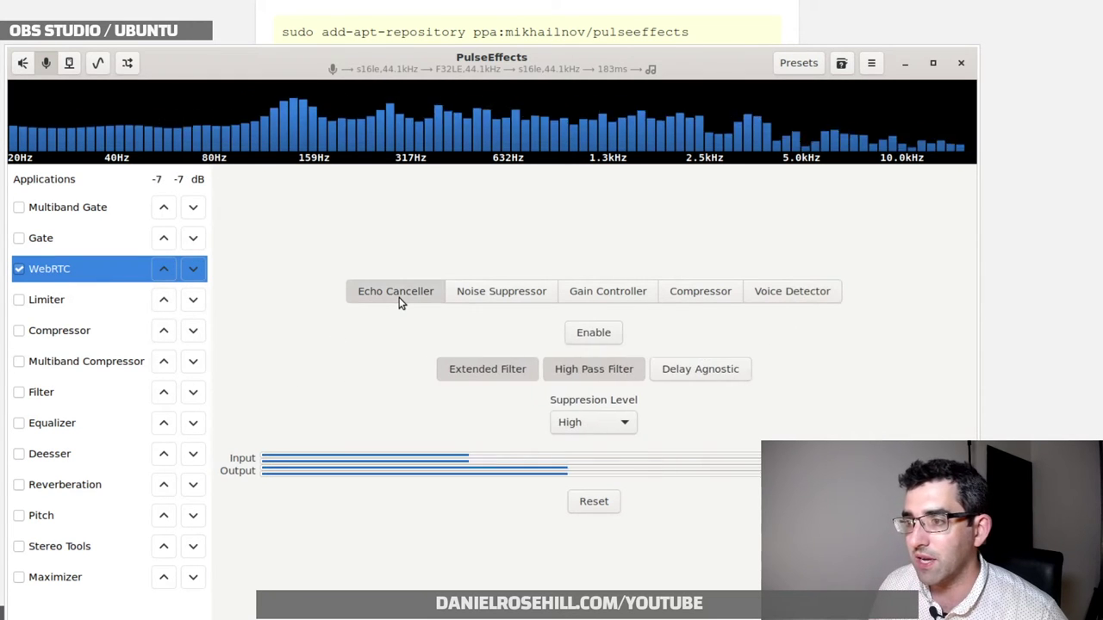
click(597, 334)
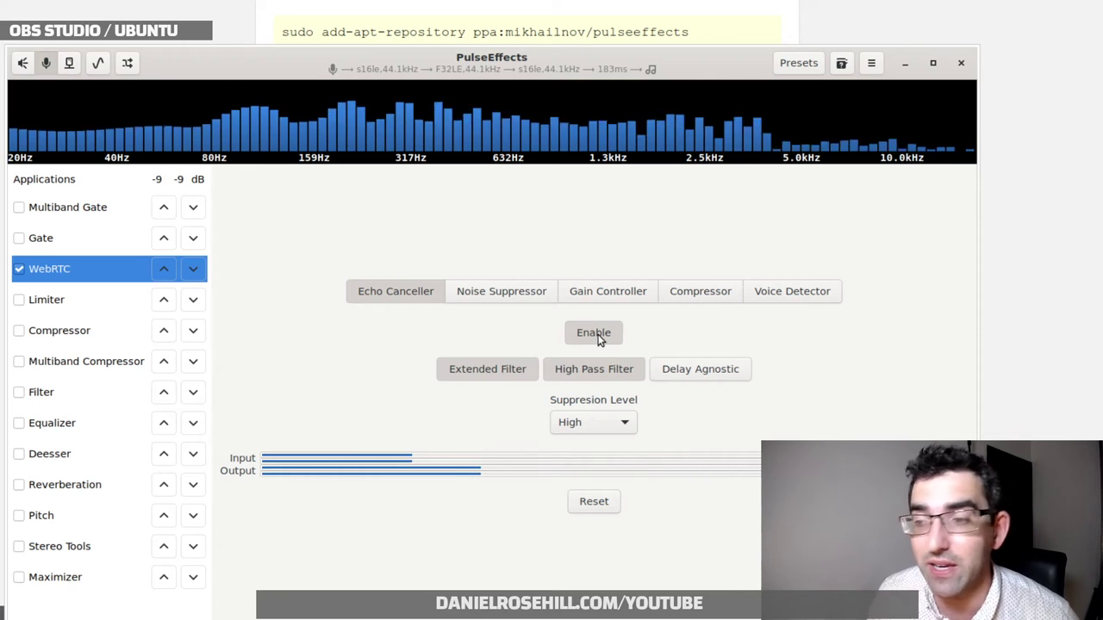
click(599, 338)
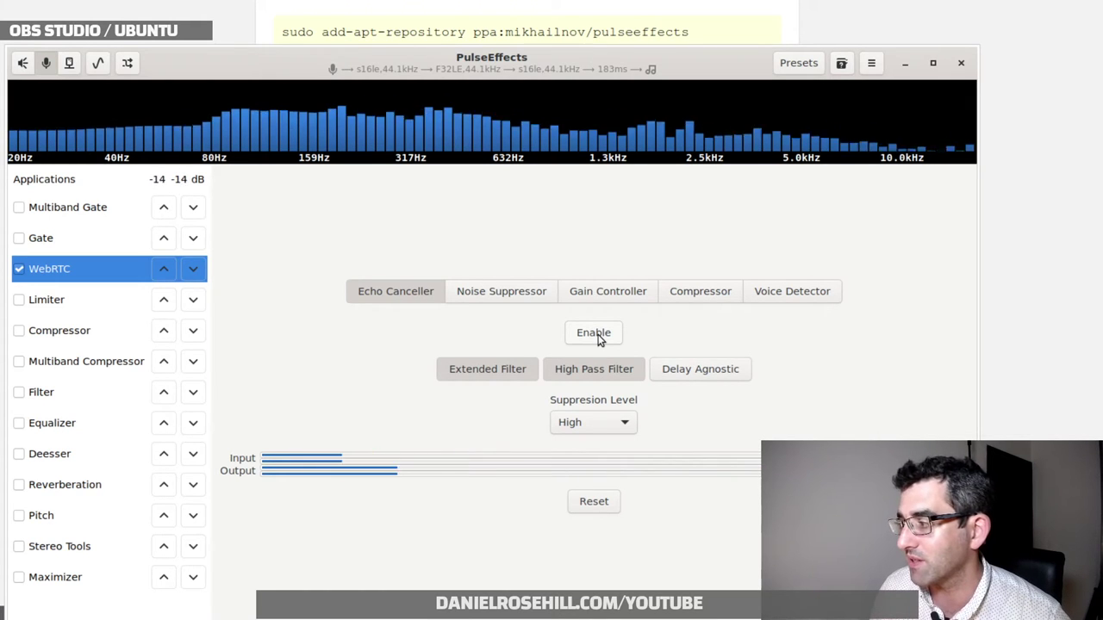
click(600, 336)
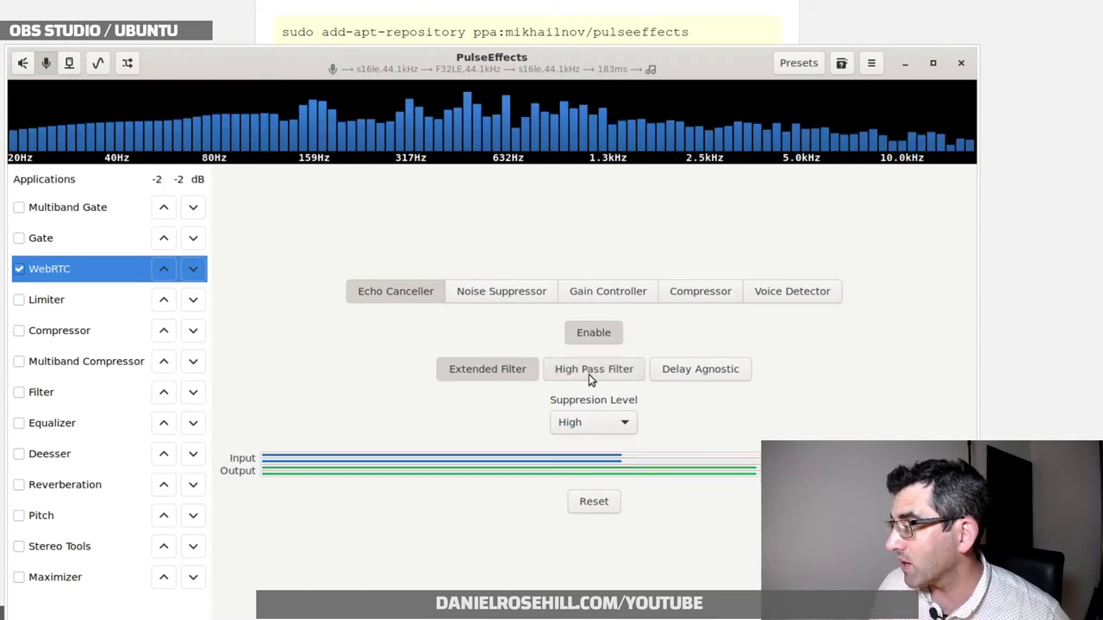
click(585, 372)
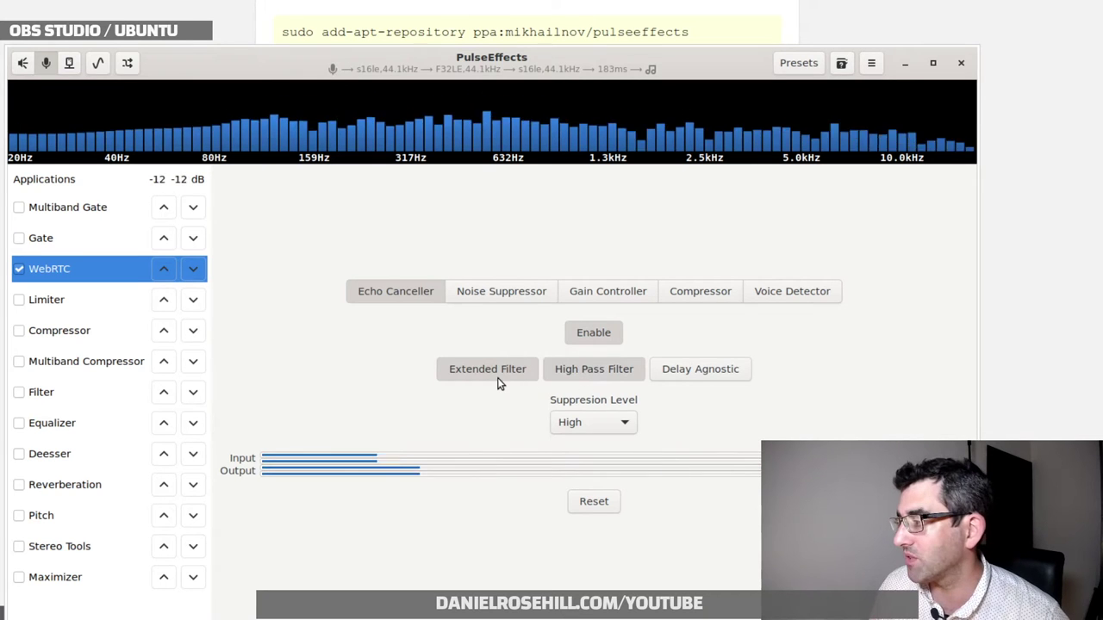
click(584, 427)
click(563, 390)
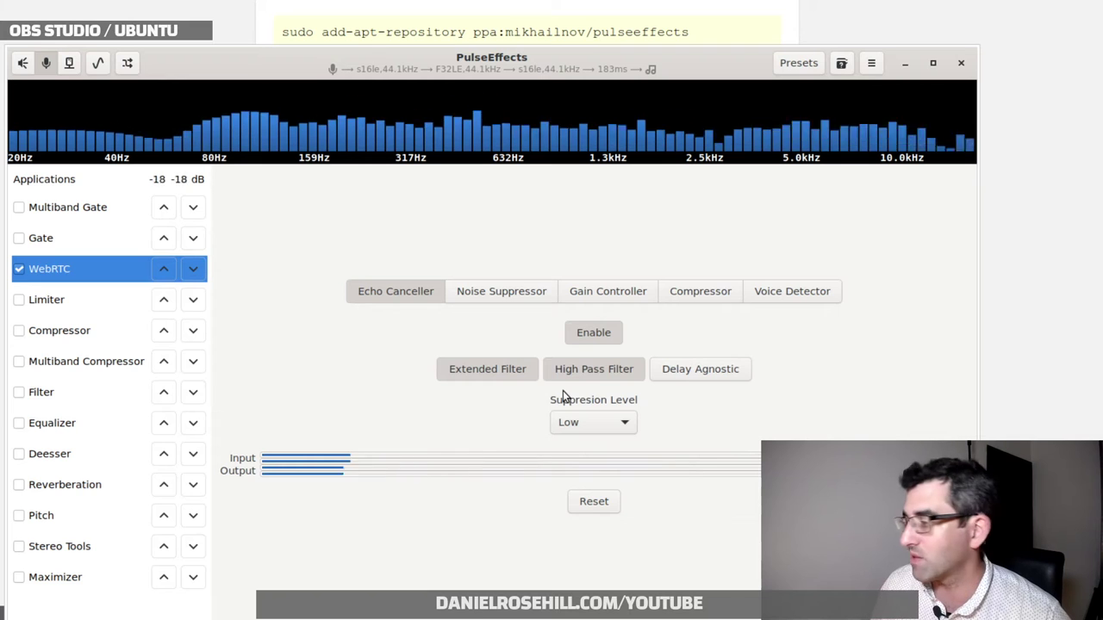
Browse the noise suppressor, gain controller and compressor sections, then turn on voice detection
click(503, 287)
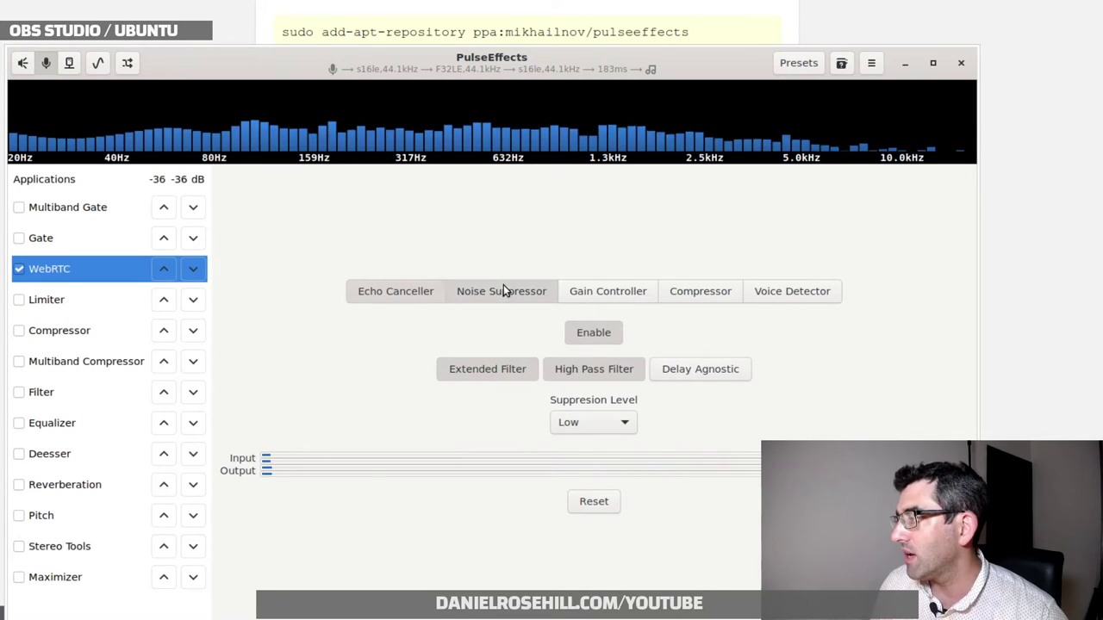
click(583, 298)
click(685, 291)
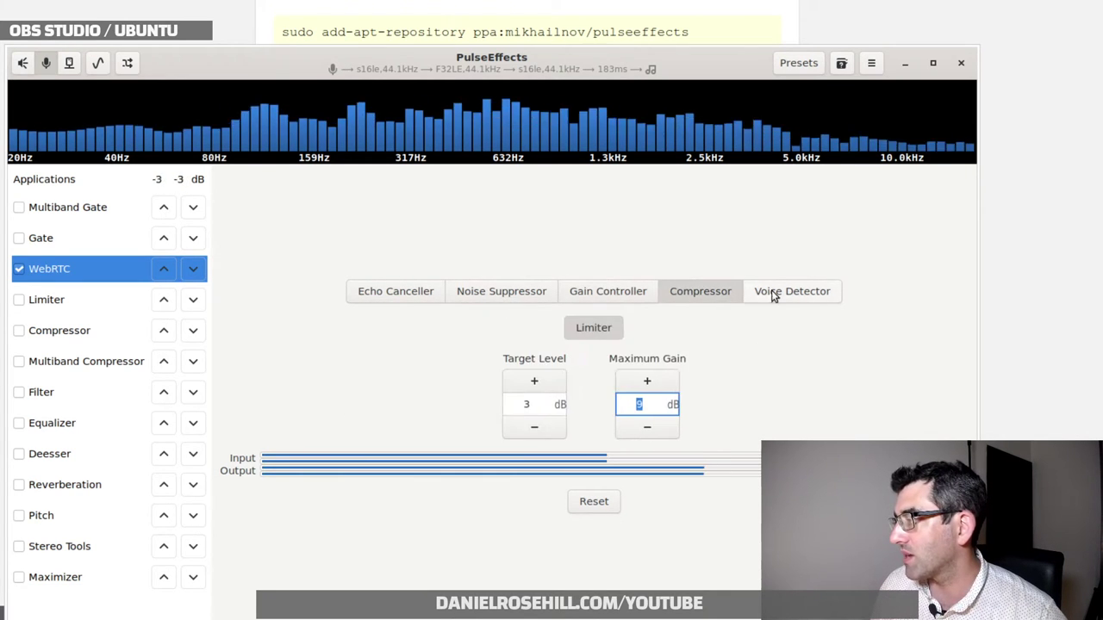
click(779, 295)
click(597, 361)
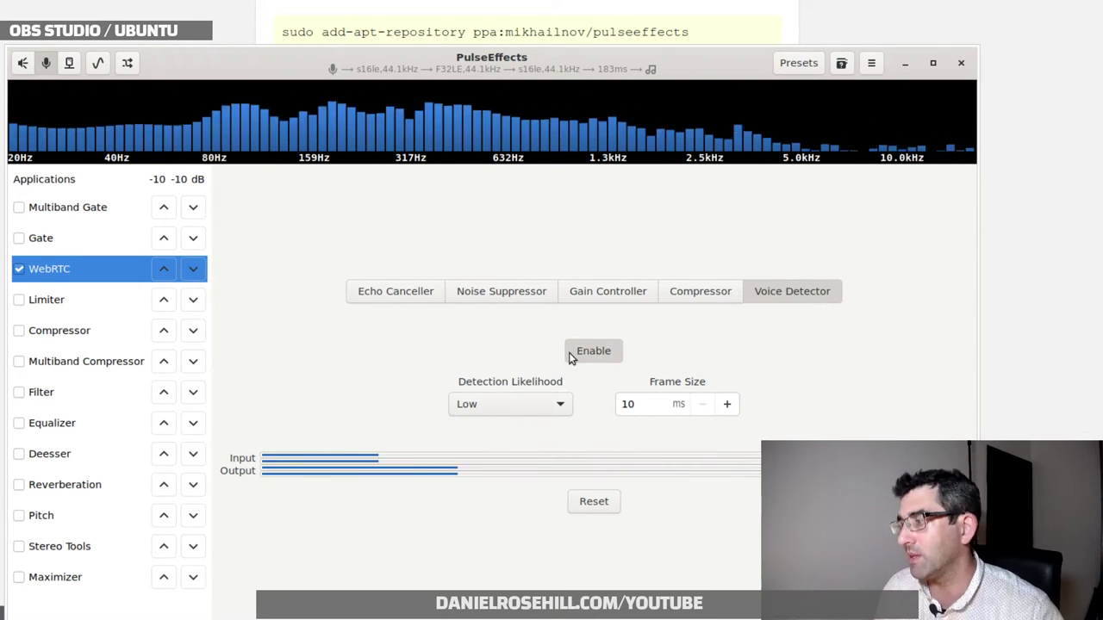
Disable WebRTC and return to the Applications page showing OBS at 44100 Hz
click(19, 267)
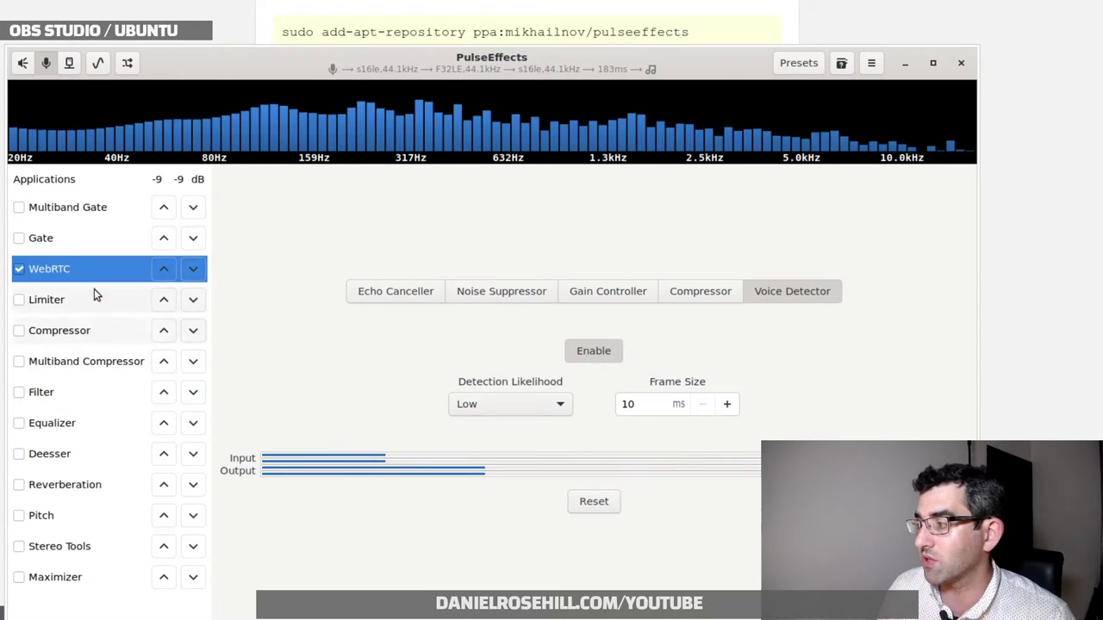
click(369, 294)
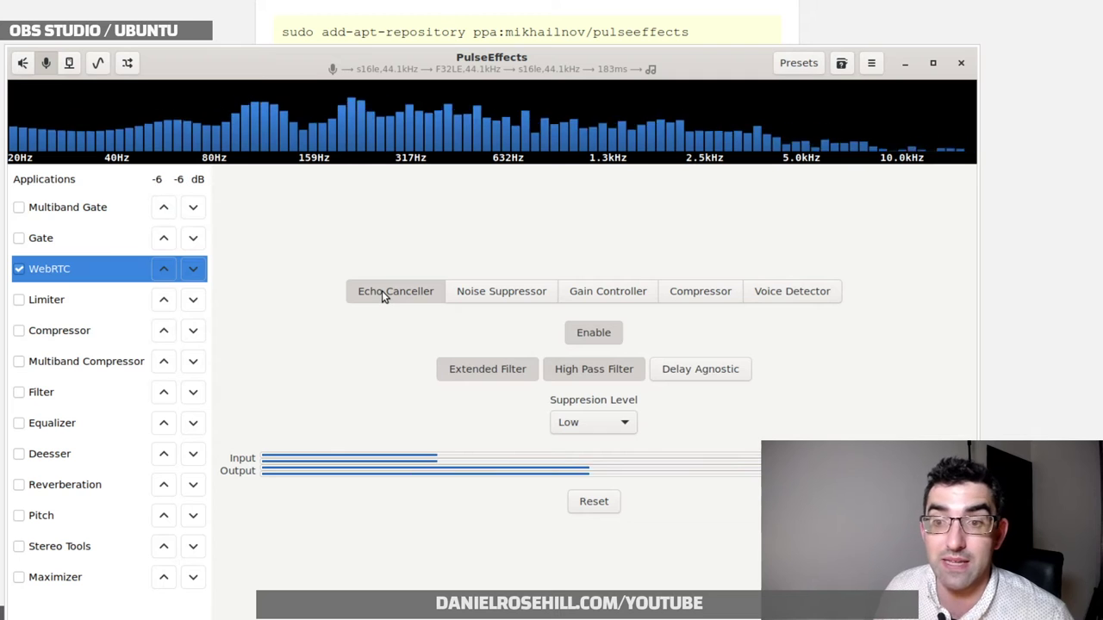
click(19, 269)
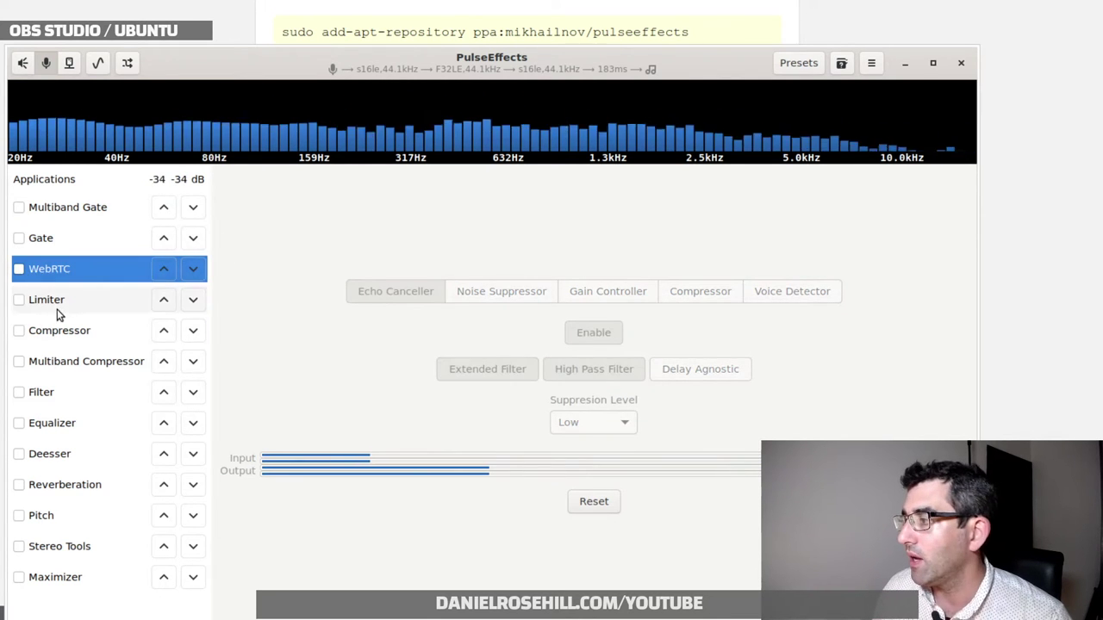
click(39, 300)
click(53, 184)
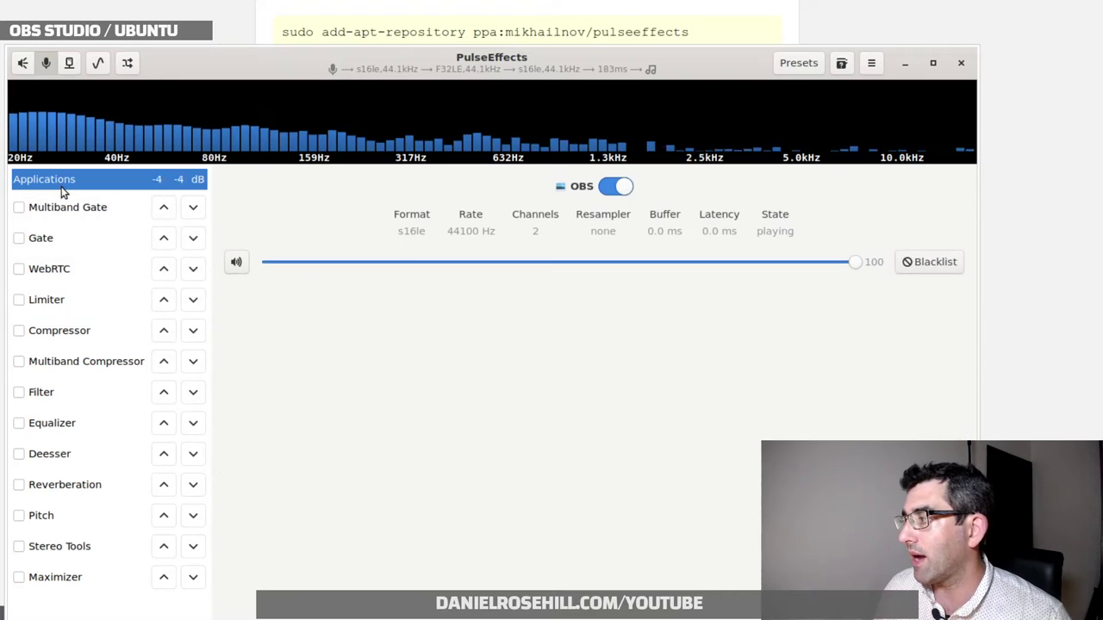
Enable the Limiter, toggle Automatic Leveling and Automatic Smoothing Control on and off, then disable it
click(64, 310)
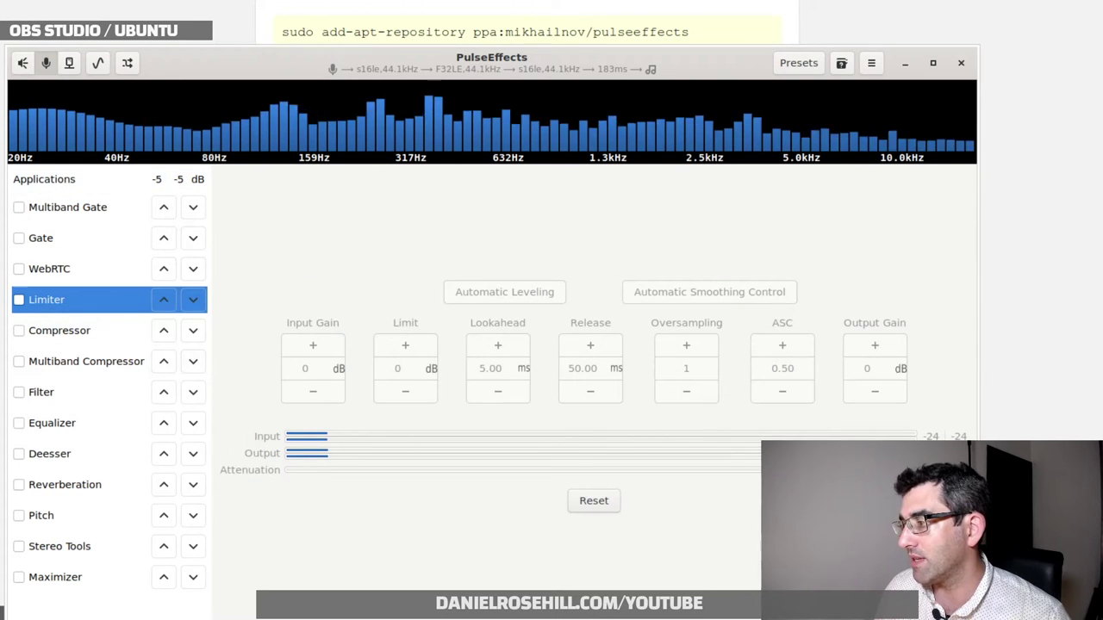
click(19, 299)
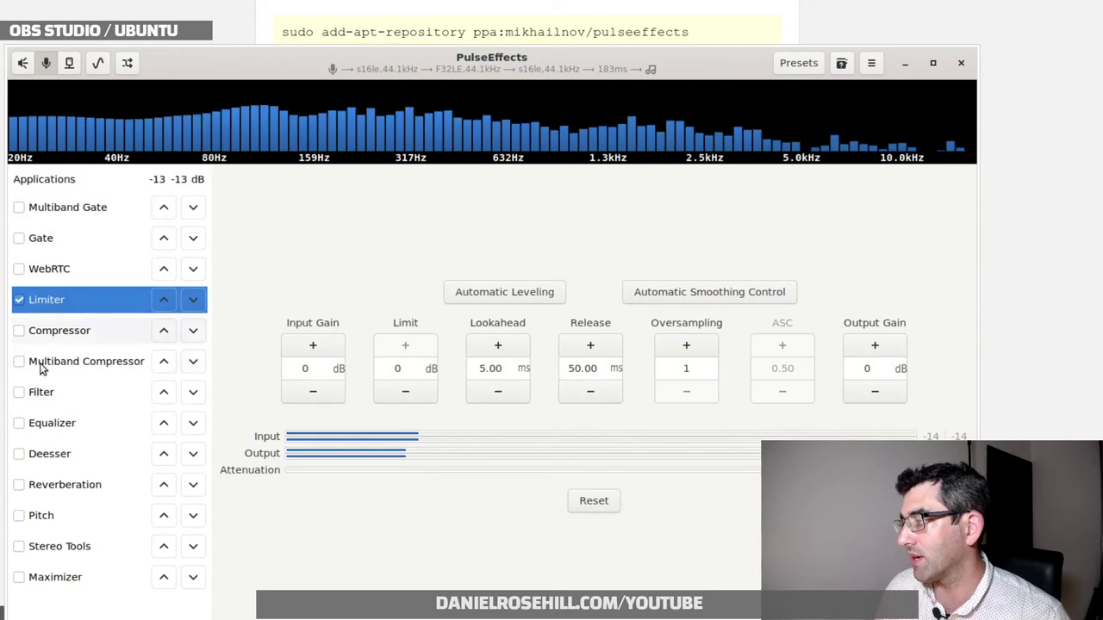
click(485, 294)
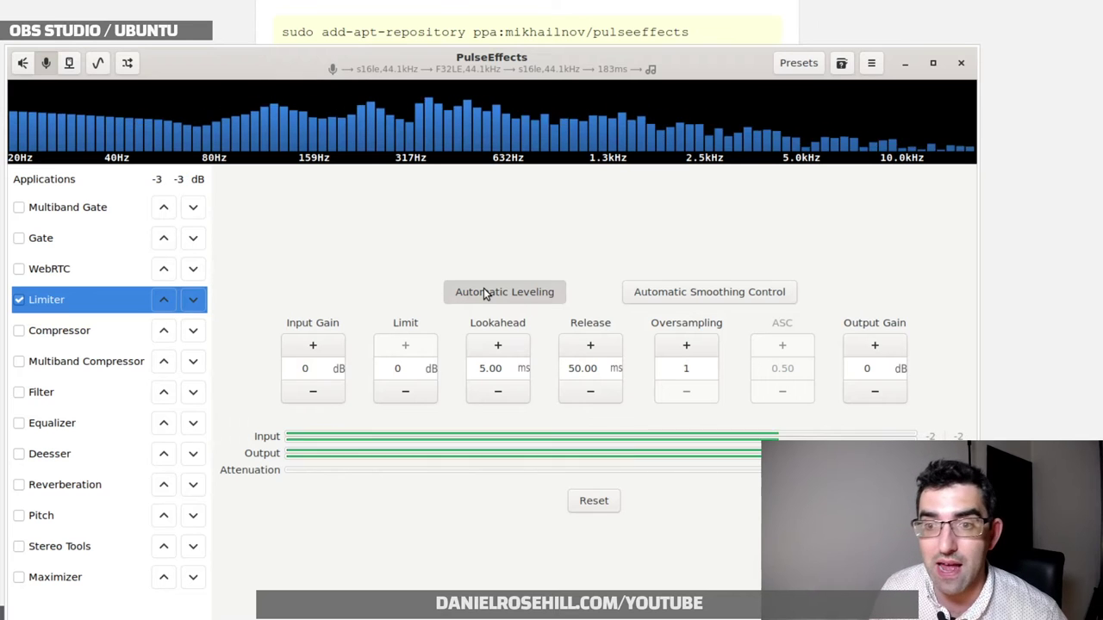
click(663, 300)
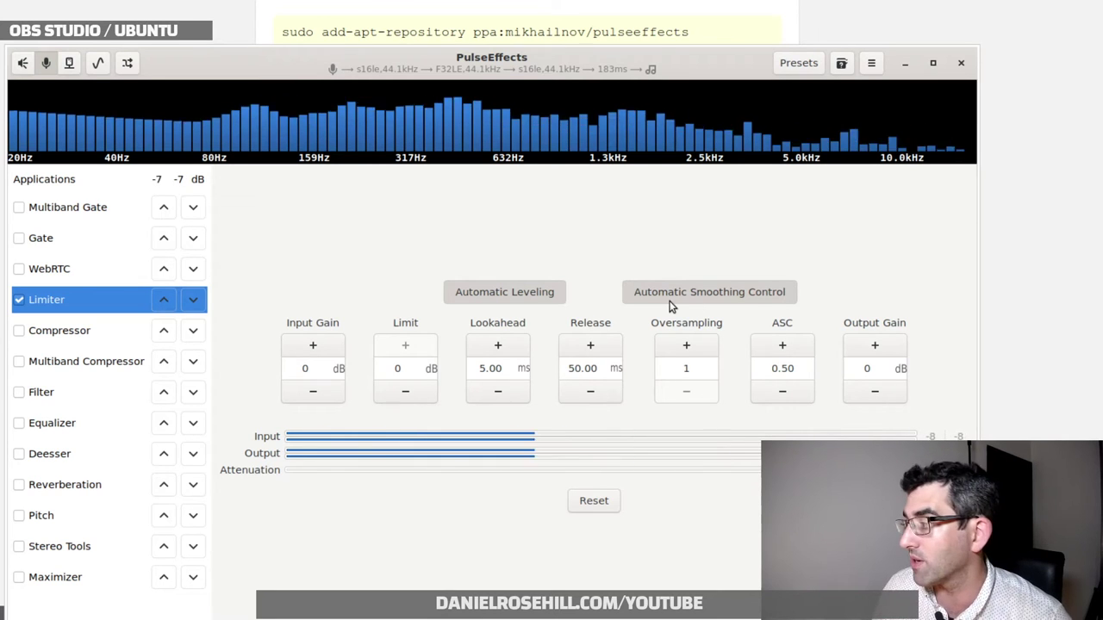
click(791, 297)
click(469, 294)
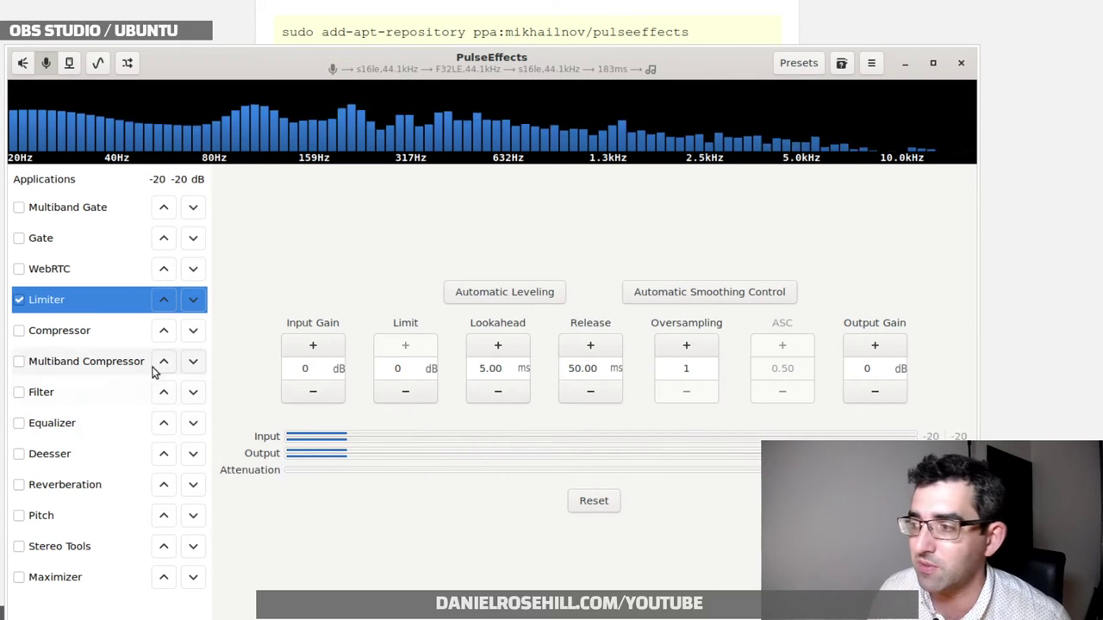
click(22, 300)
Browse Compressor, Multiband Compressor and Filter, then enable the Equalizer
click(84, 333)
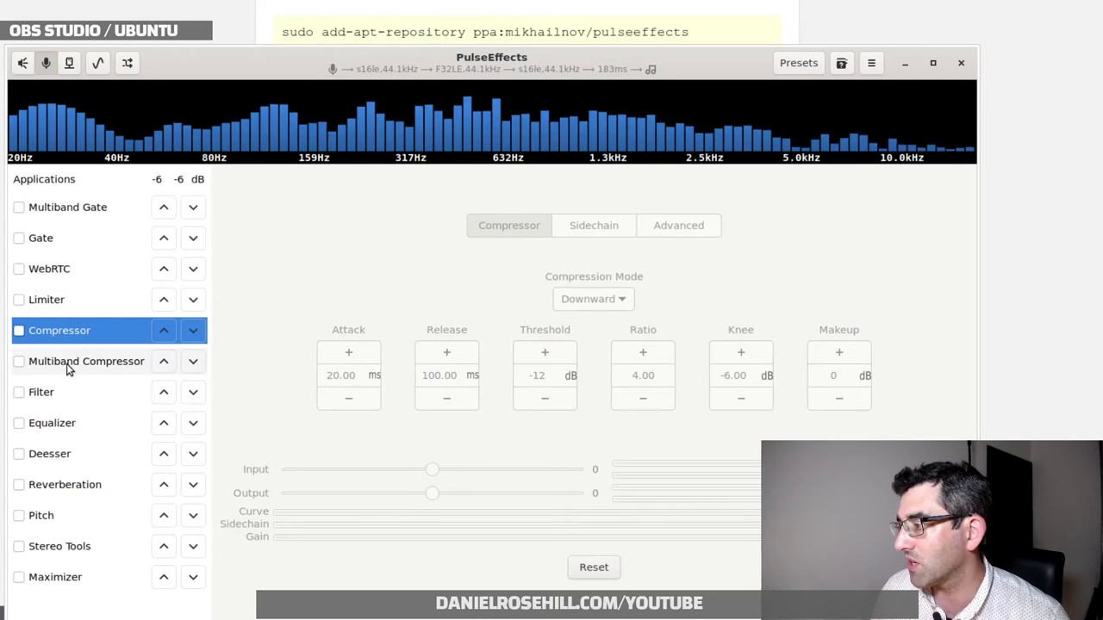
click(66, 364)
click(44, 395)
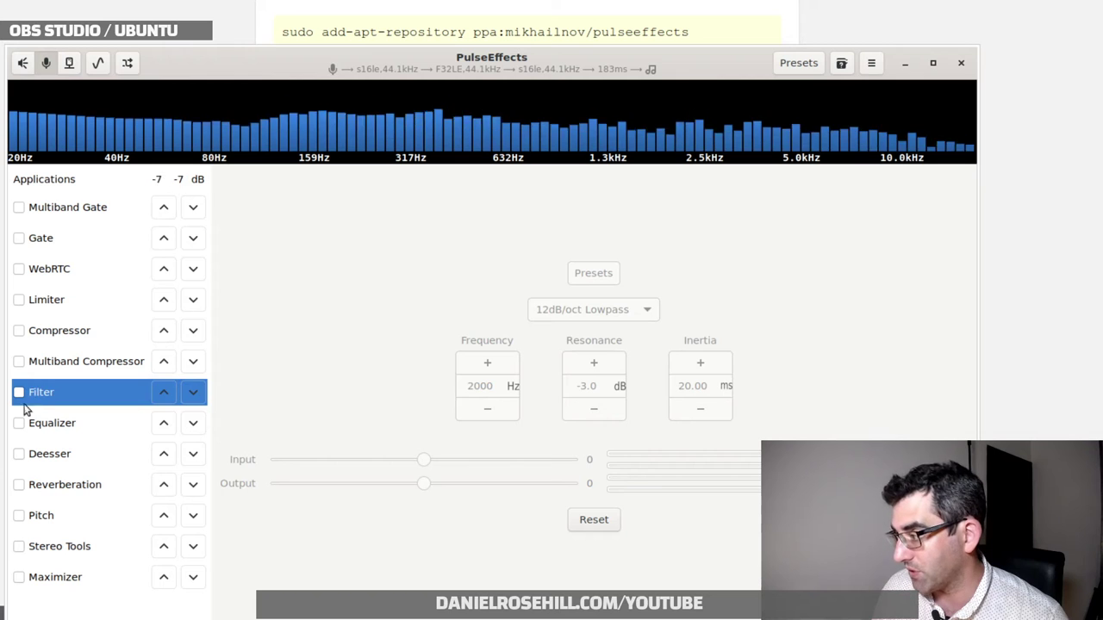
click(36, 419)
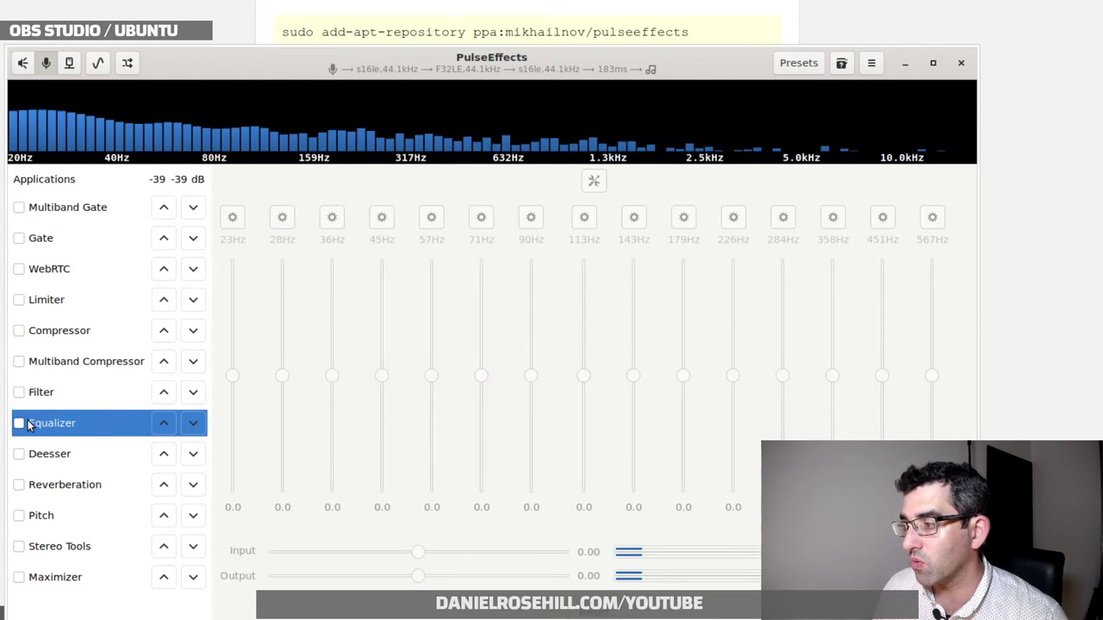
click(17, 425)
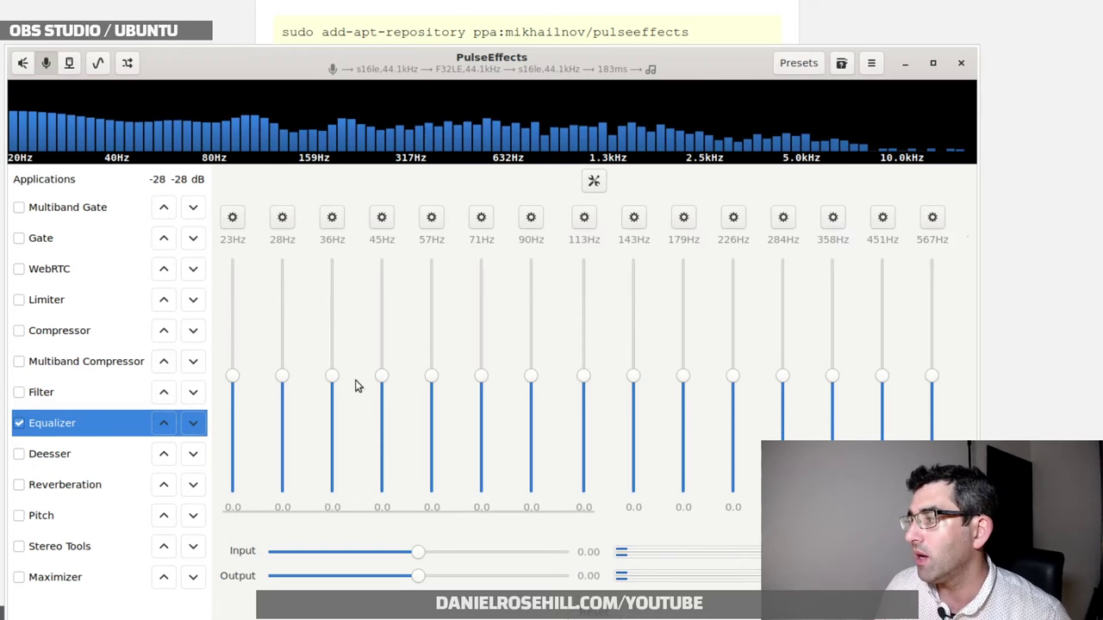
Adjust the 23–45 Hz bands and input gain, then reset all bands and gains to 0
drag(232, 304, 232, 295)
drag(282, 326, 283, 300)
drag(332, 376, 333, 321)
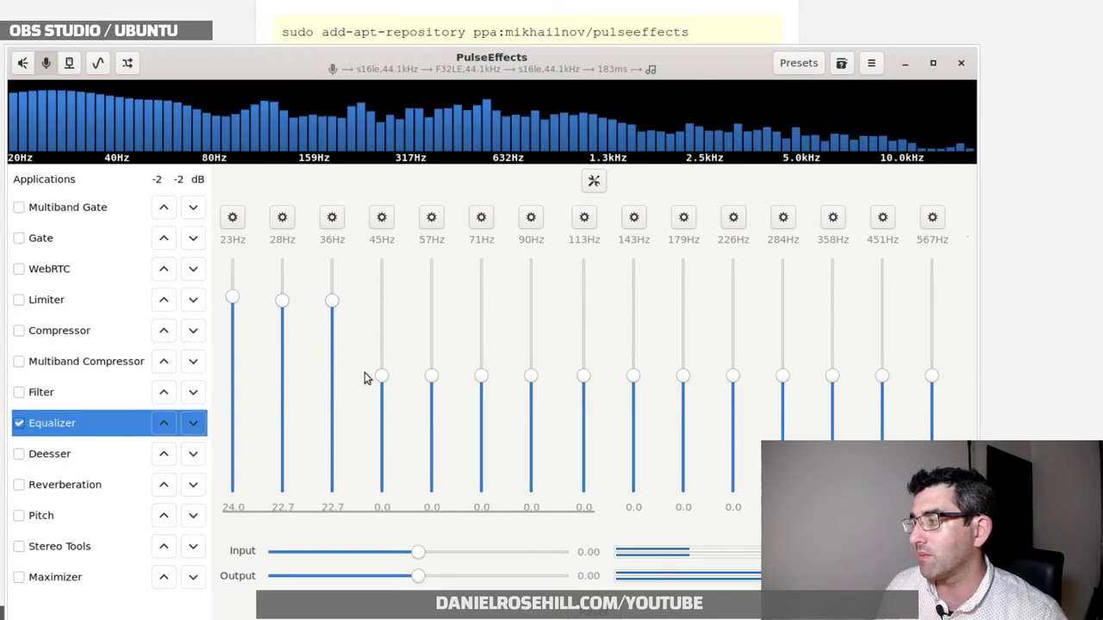
drag(386, 355, 382, 305)
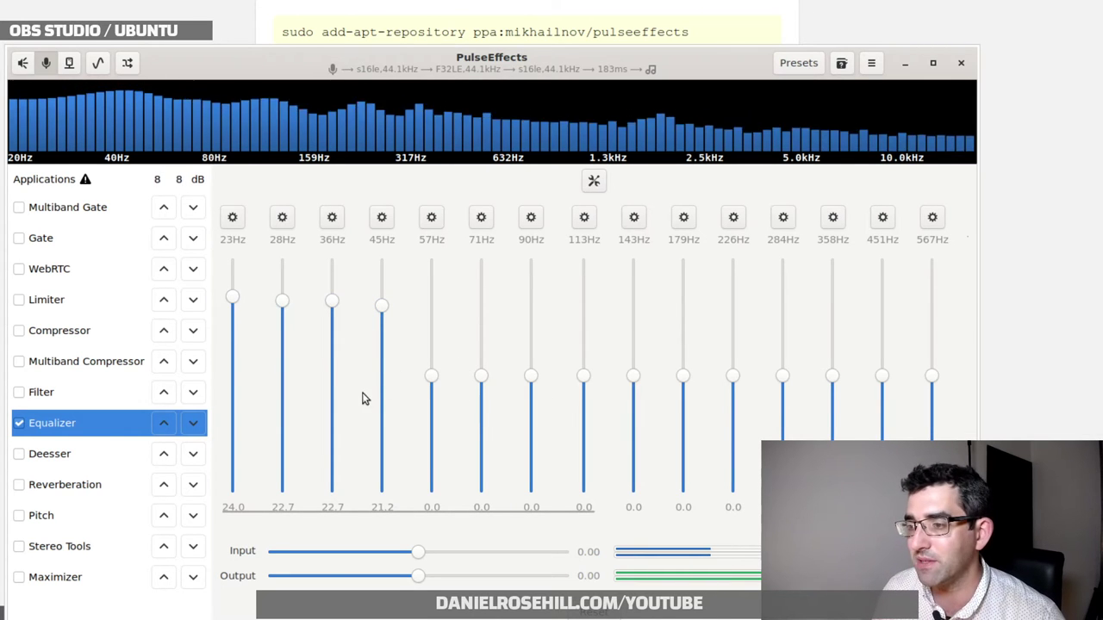
scroll(234, 316, down, 5)
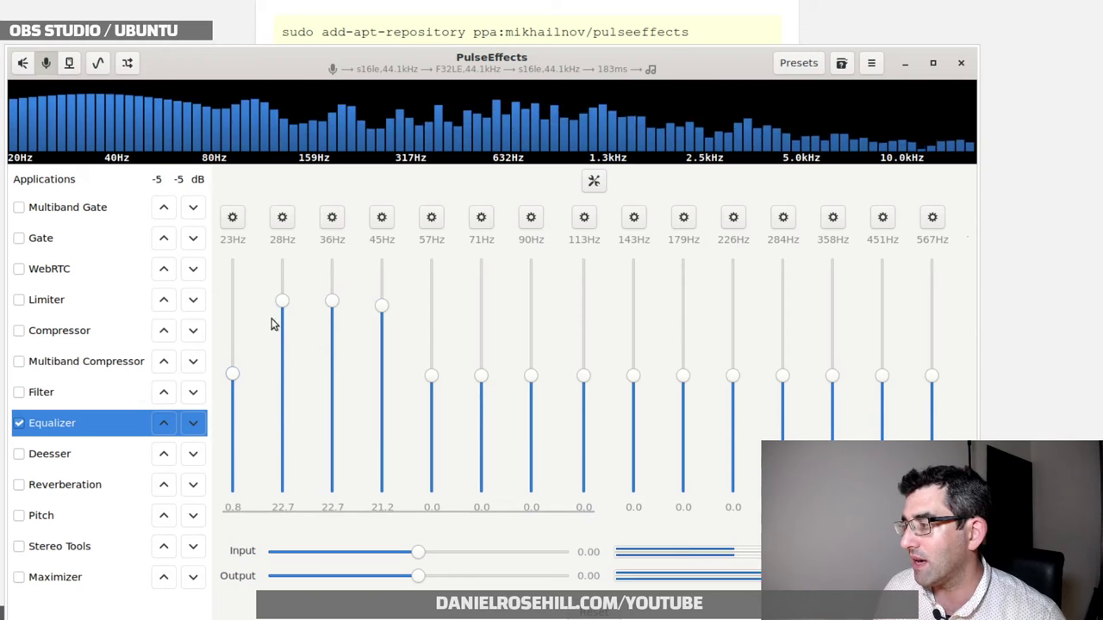
drag(284, 303, 284, 371)
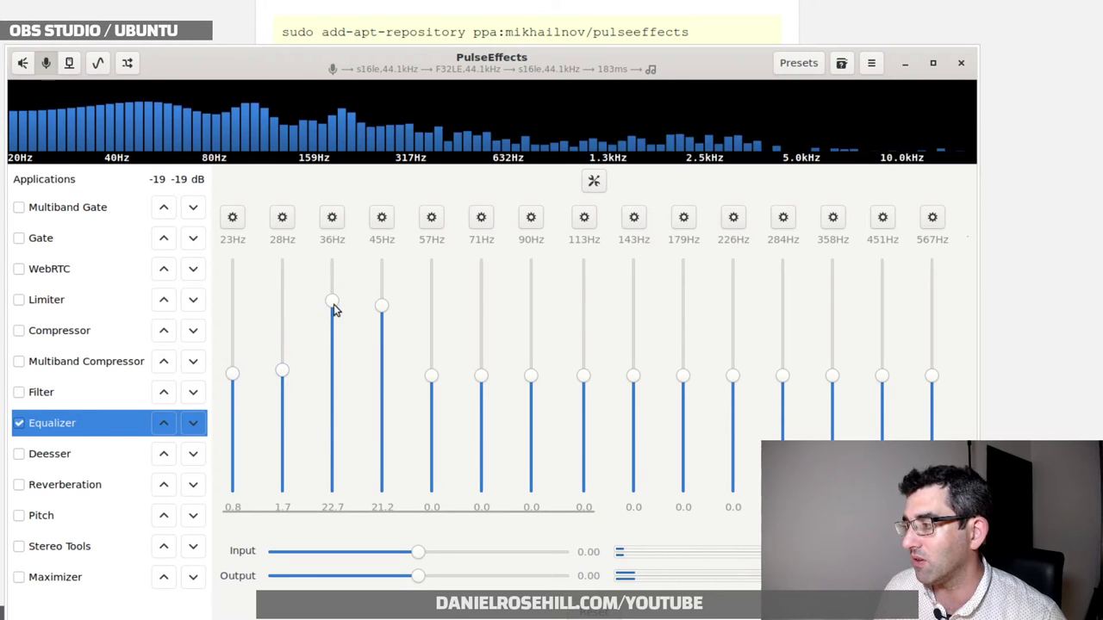
drag(334, 303, 332, 383)
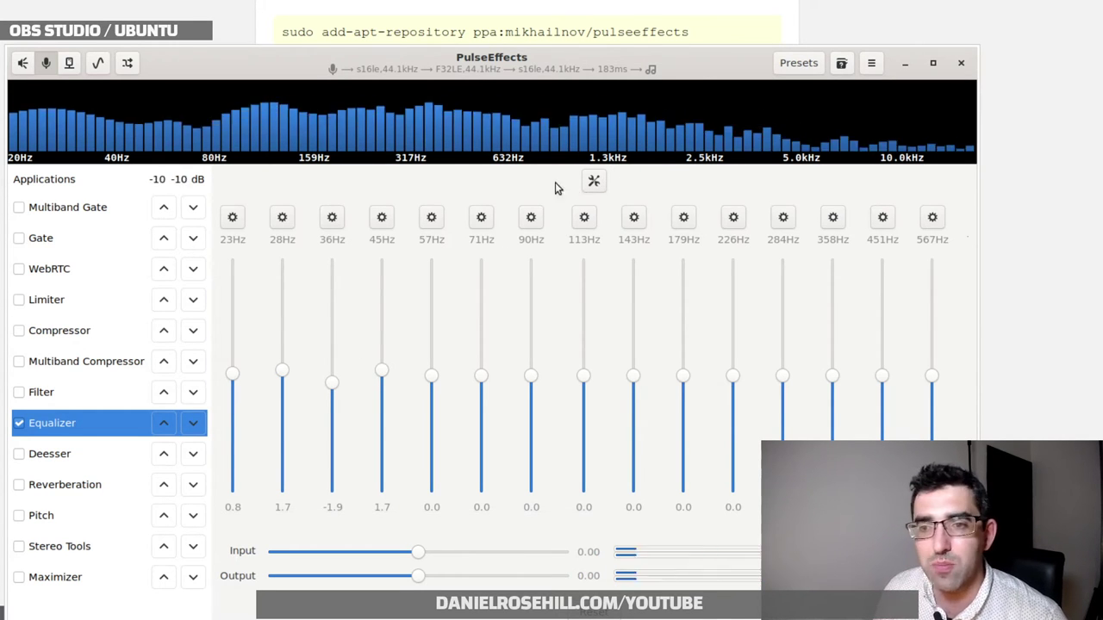
drag(418, 551, 399, 587)
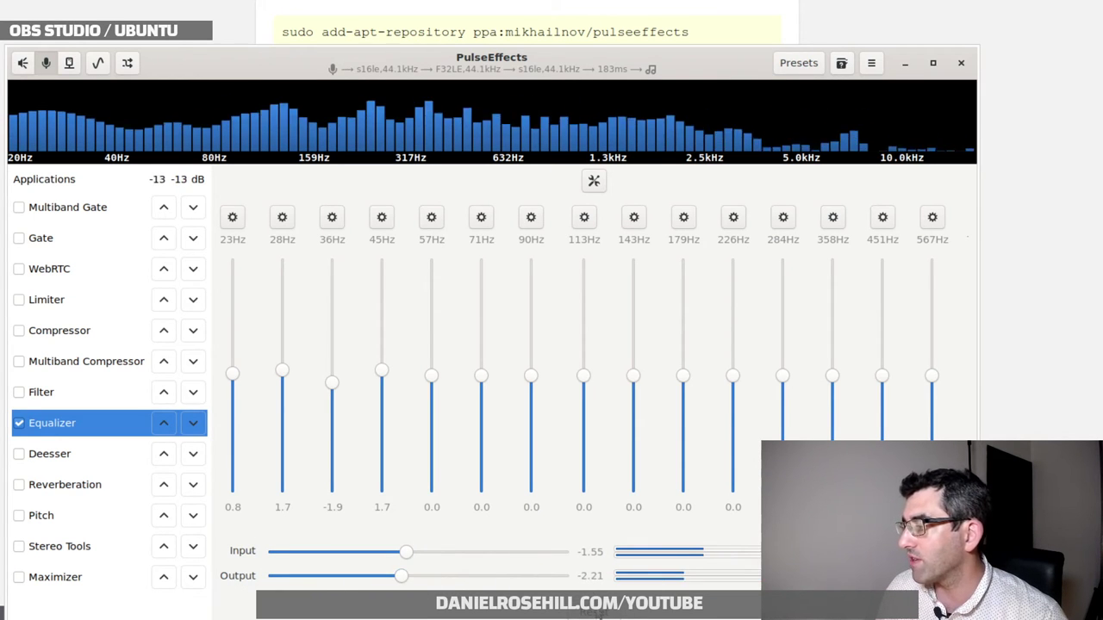
click(594, 180)
Try the gstreamer_ballad, gstreamer_dance and gstreamer_party equalizer presets
click(594, 180)
click(633, 219)
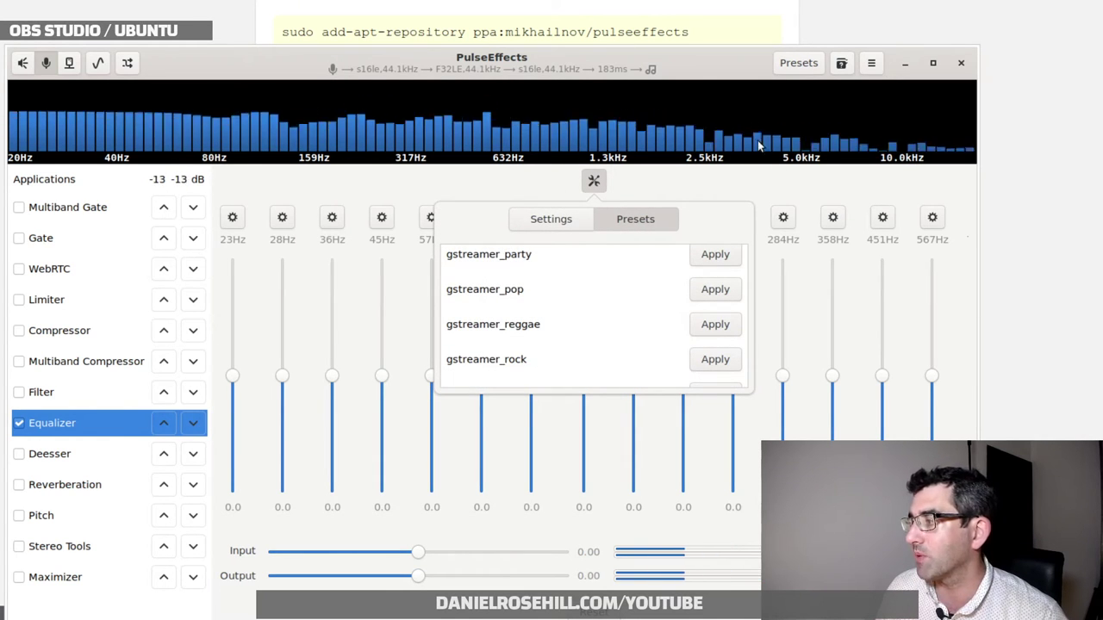
scroll(598, 325, up, 6)
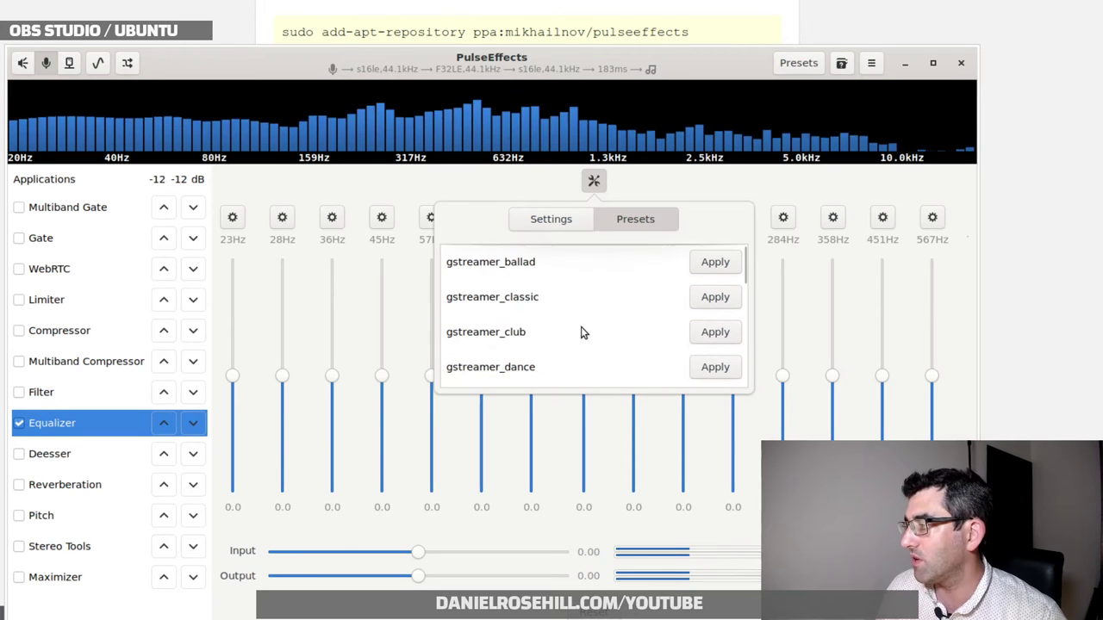
click(714, 264)
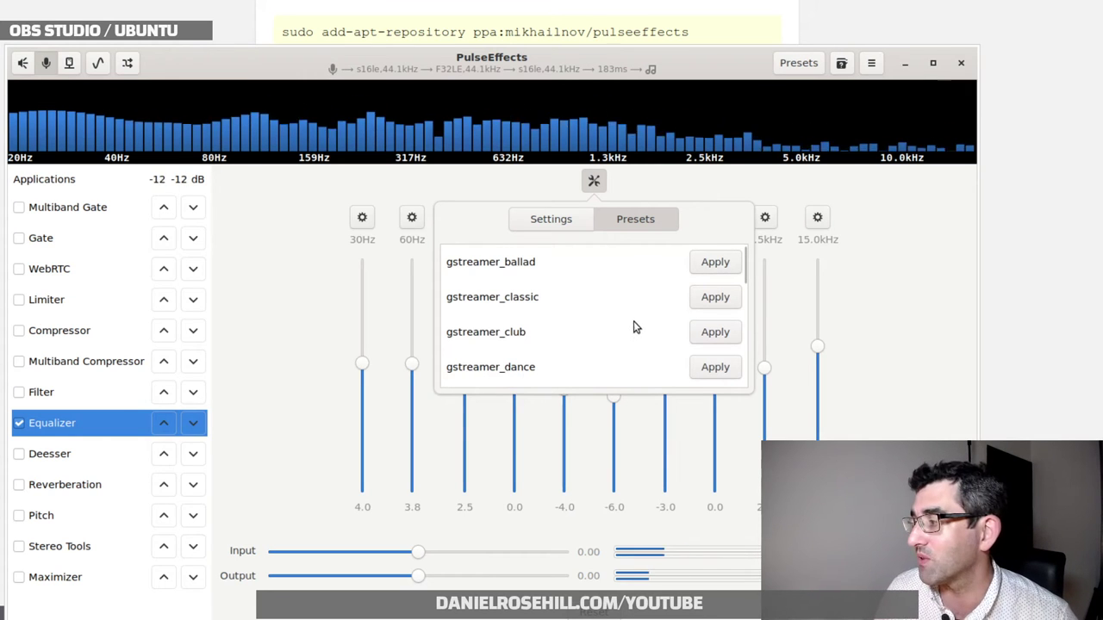
scroll(720, 350, down, 1)
click(711, 346)
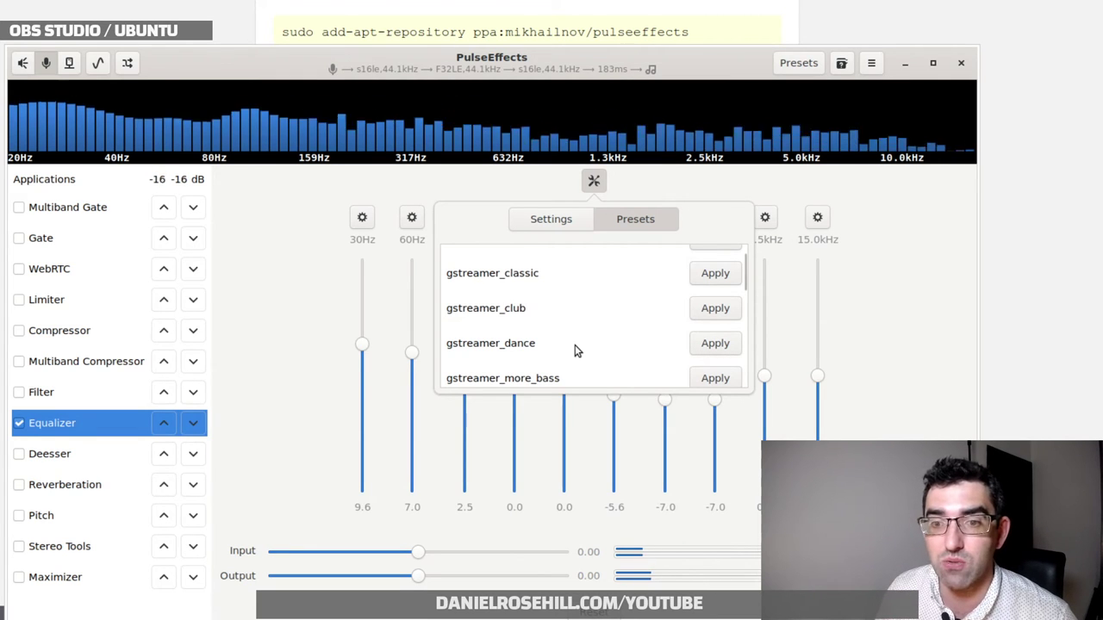
scroll(580, 343, down, 3)
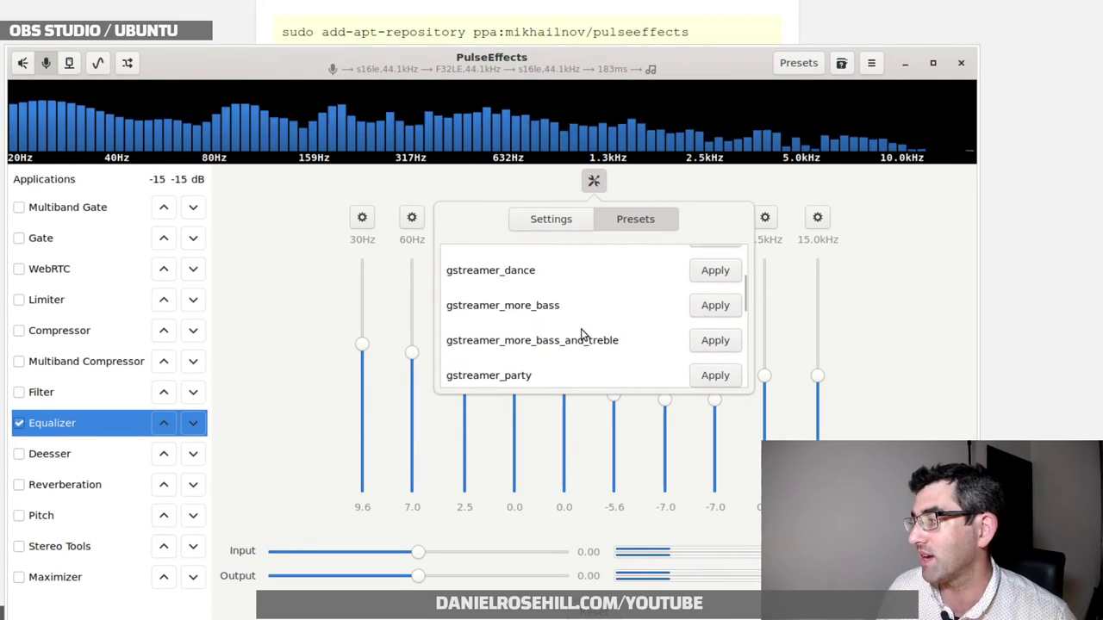
click(702, 353)
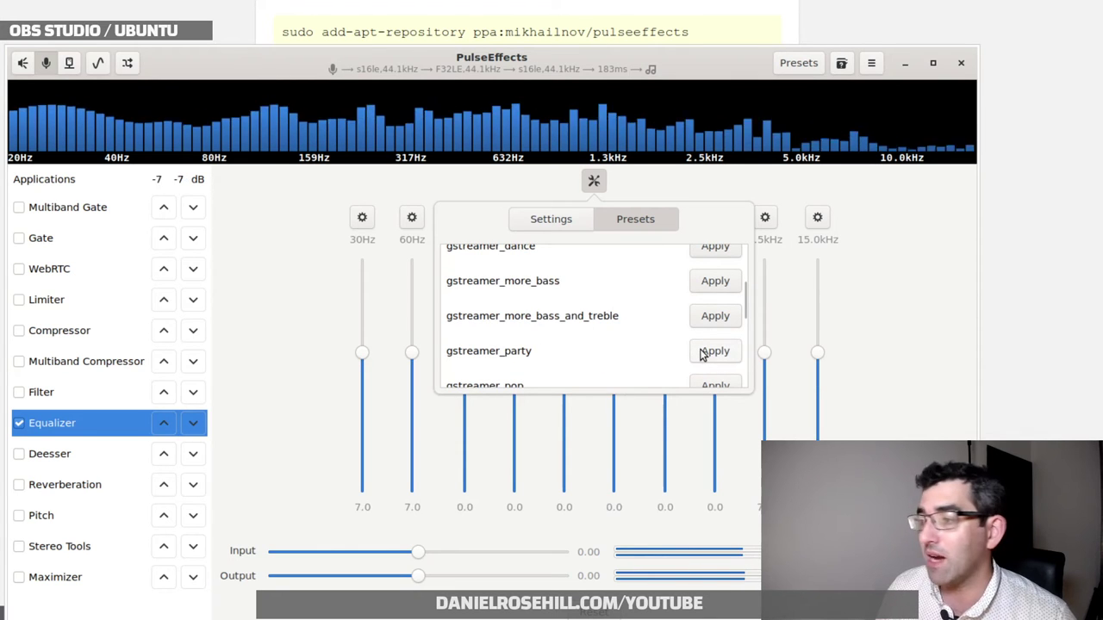
Apply the gstreamer_more_bass preset (-8.0, 10.0, 10.0 from 30Hz) and close the list
scroll(637, 346, down, 4)
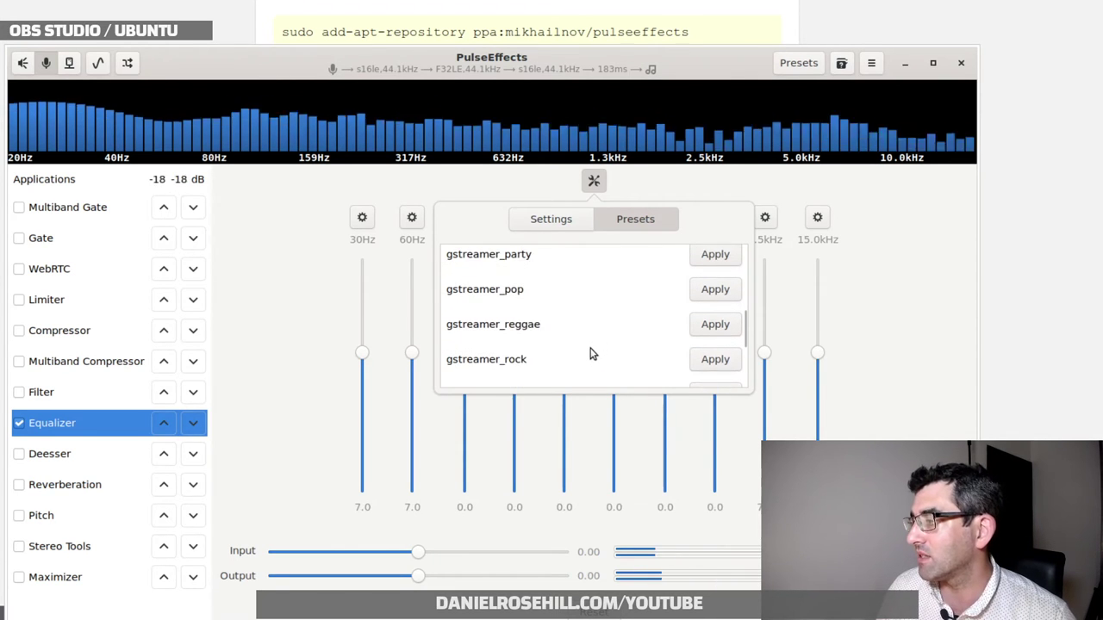
scroll(590, 353, down, 3)
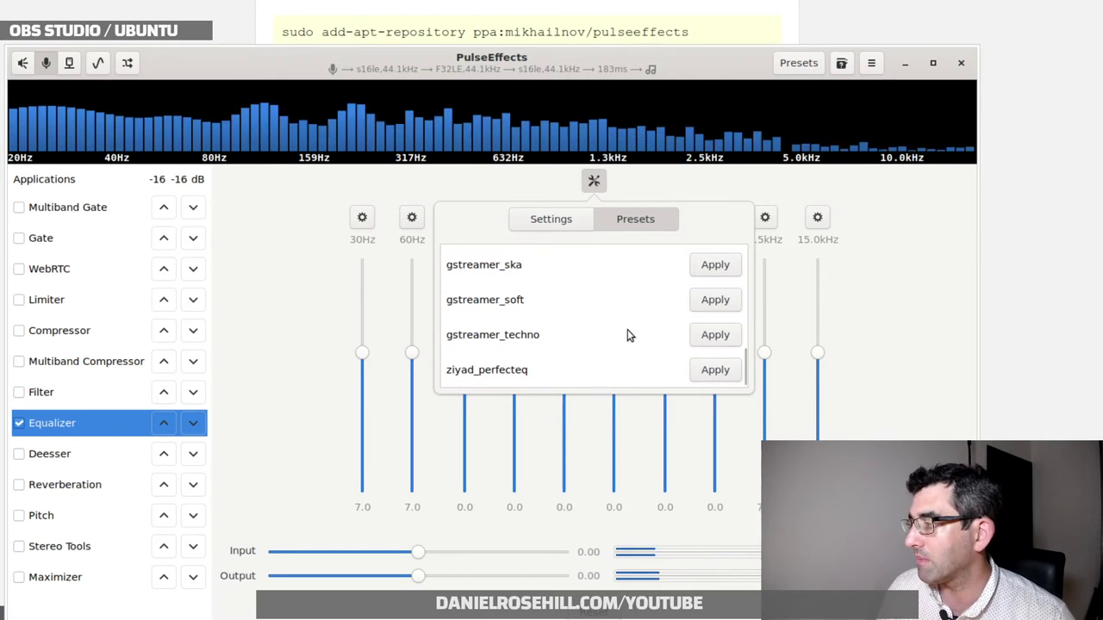
scroll(605, 335, up, 4)
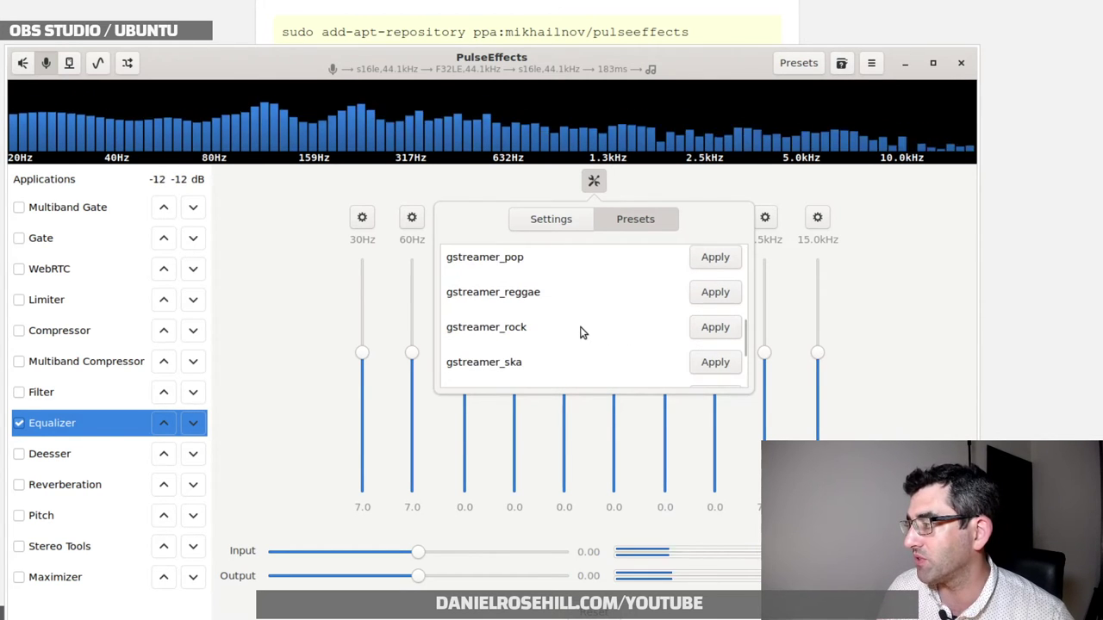
scroll(580, 334, up, 3)
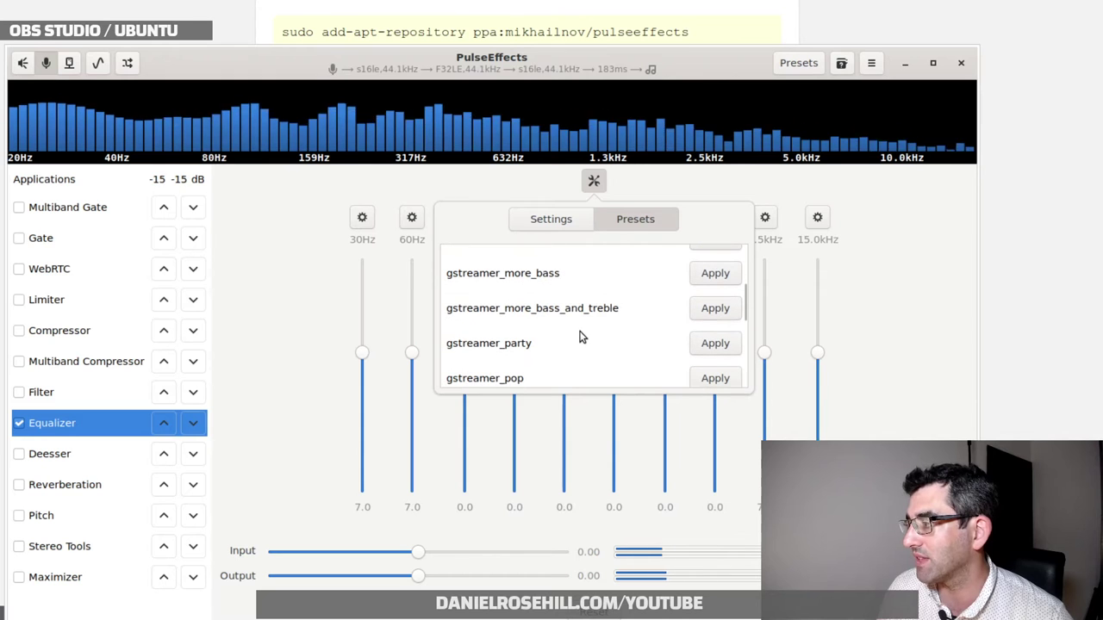
click(699, 272)
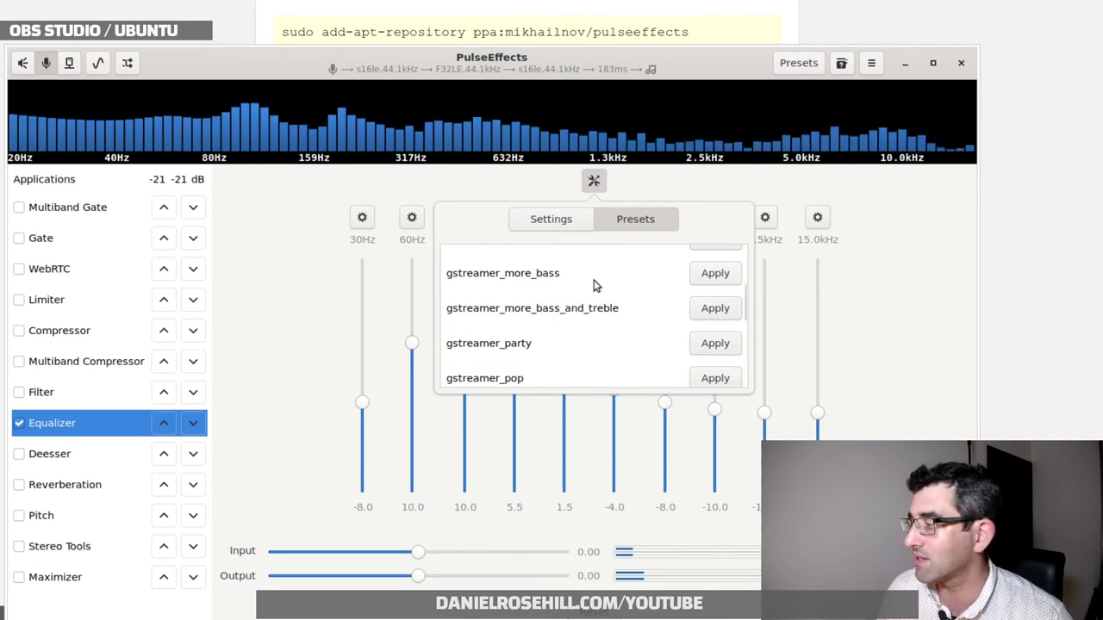
scroll(593, 293, up, 4)
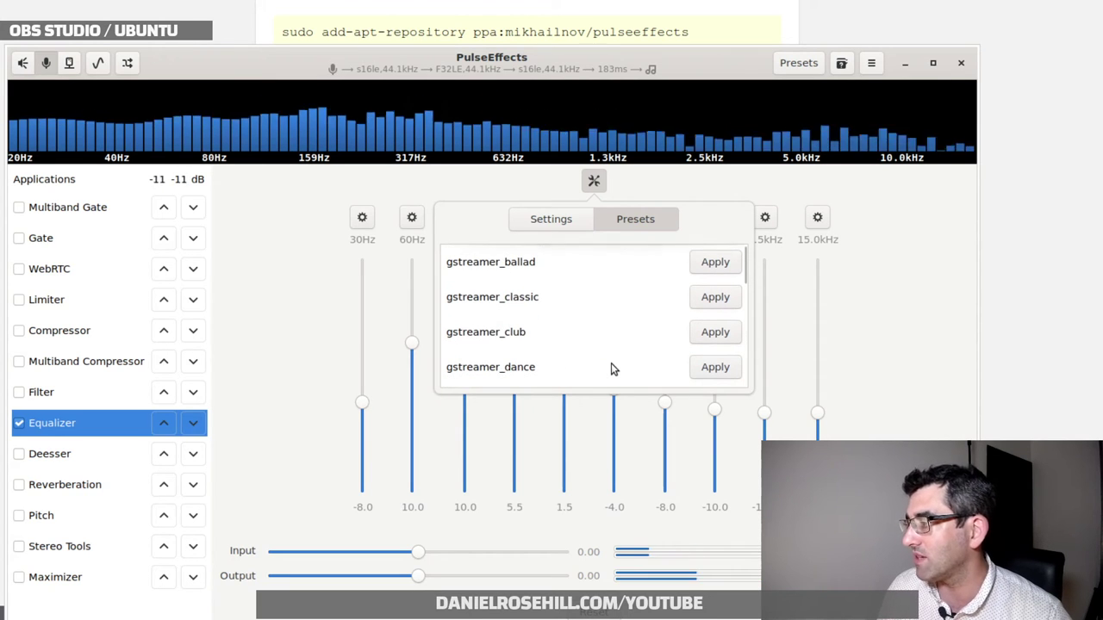
click(944, 348)
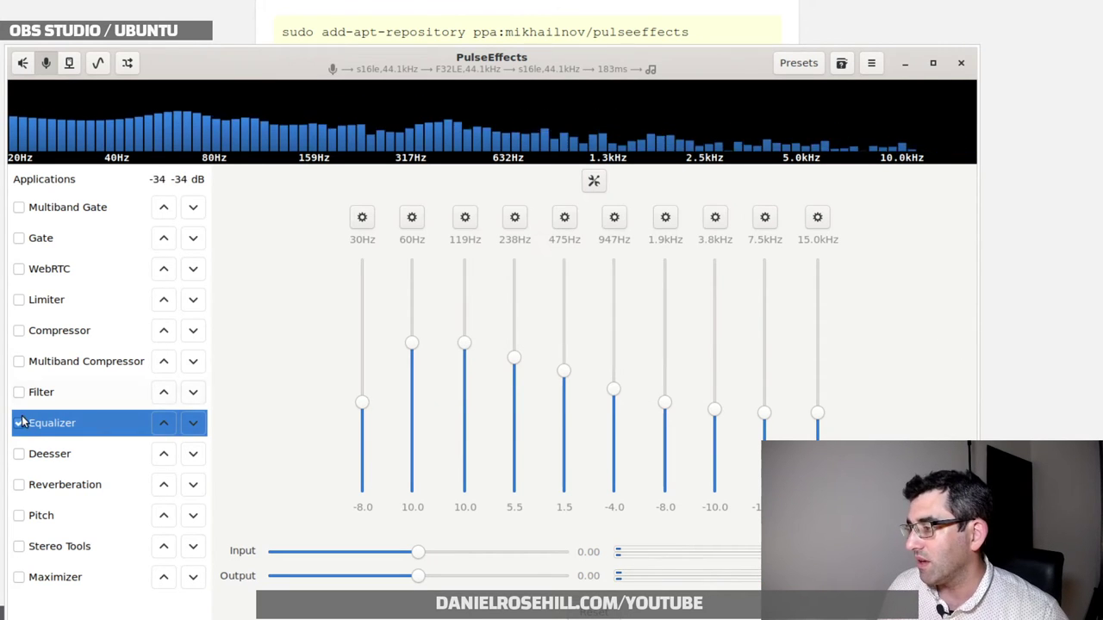
Enable Reverberation and try the Tunnel and Experimental room sizes
click(31, 453)
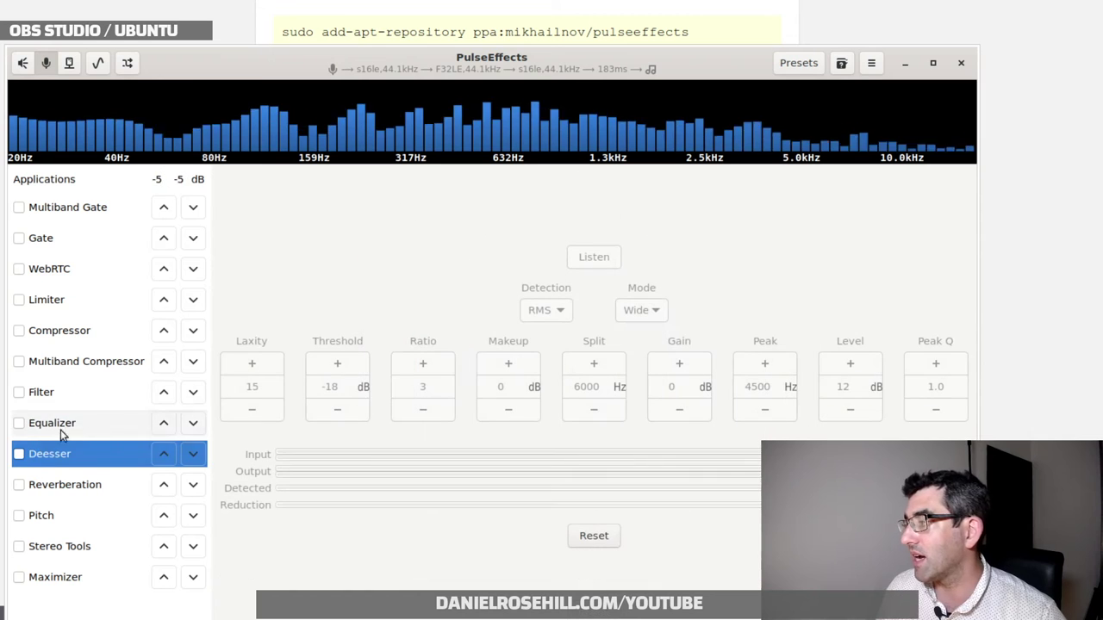
click(125, 483)
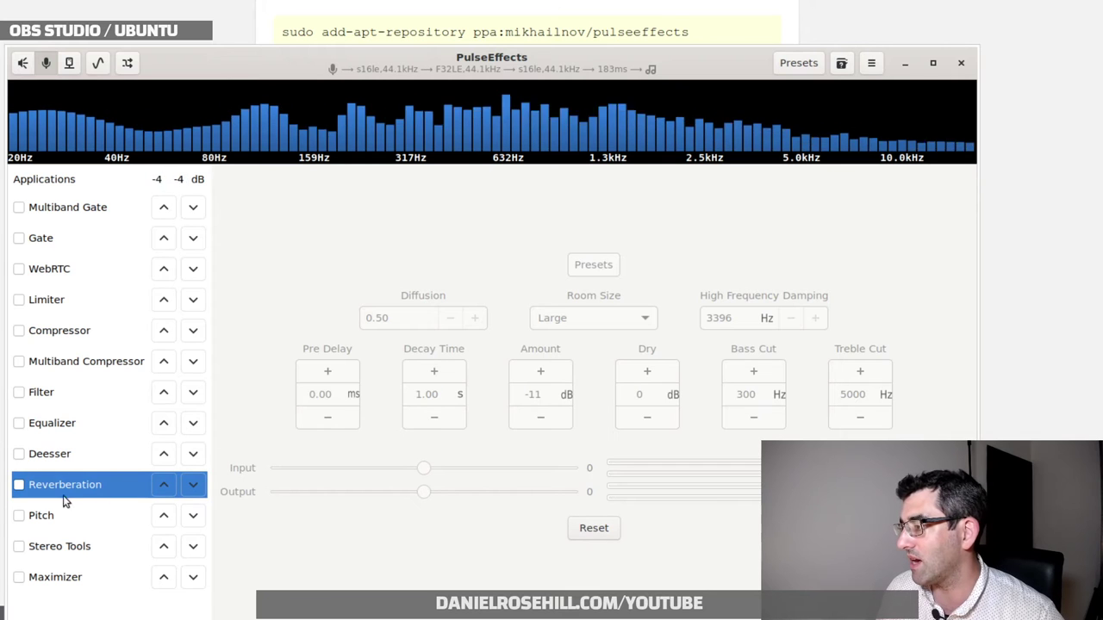
click(18, 486)
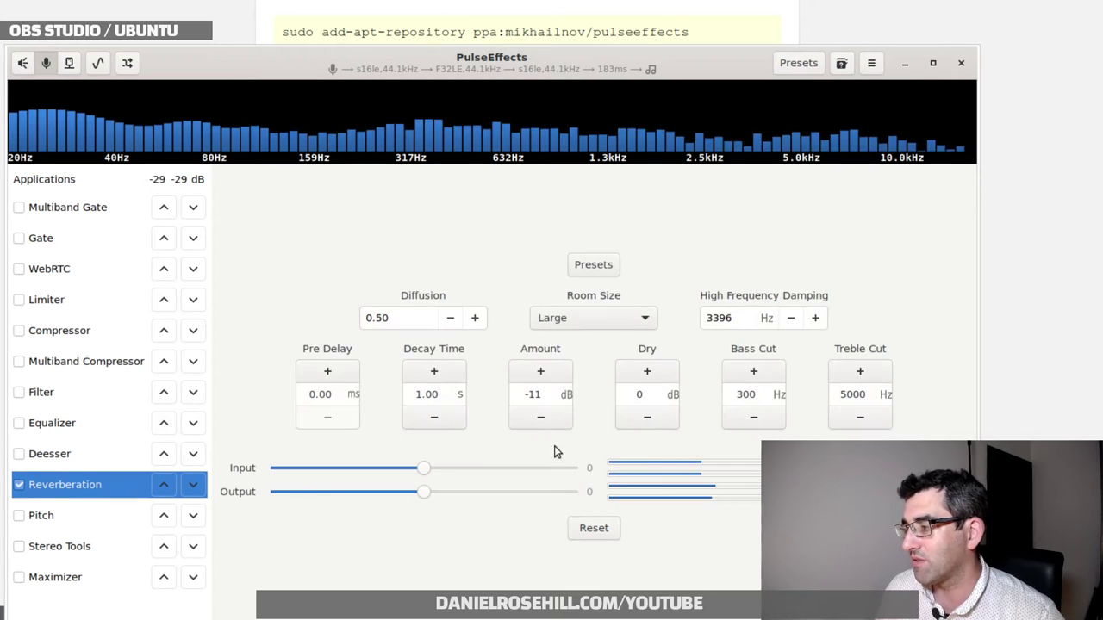
click(592, 321)
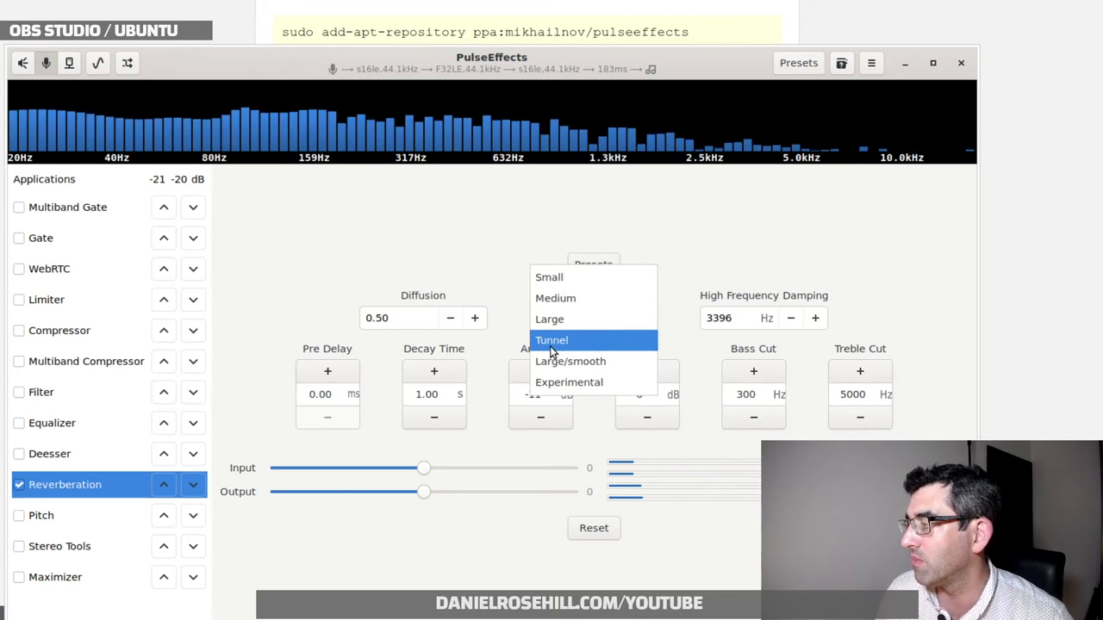
click(556, 340)
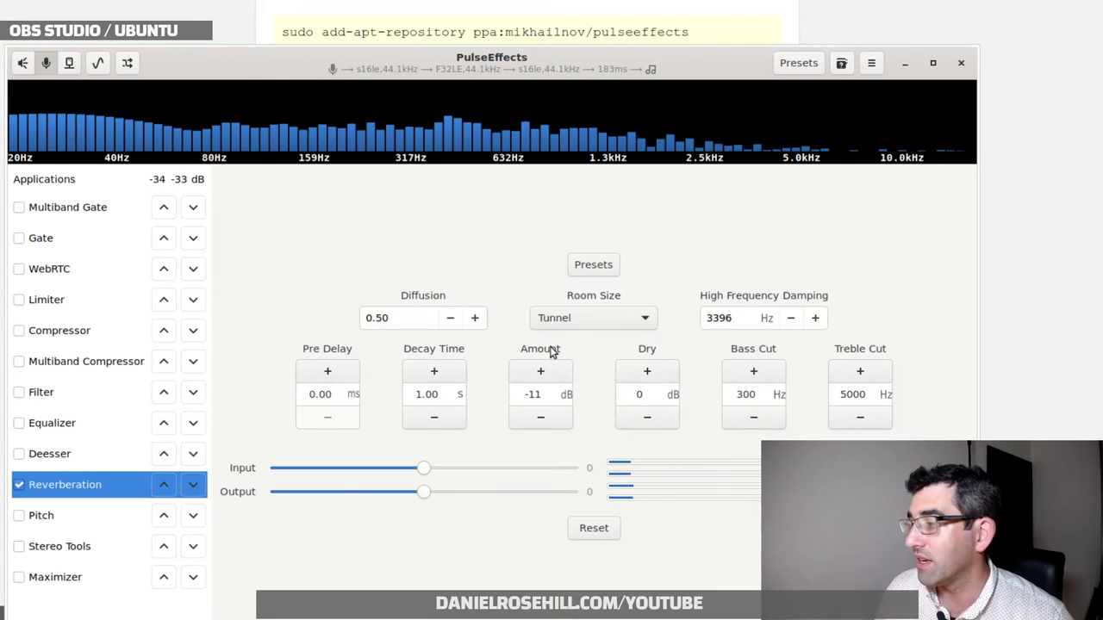
click(593, 319)
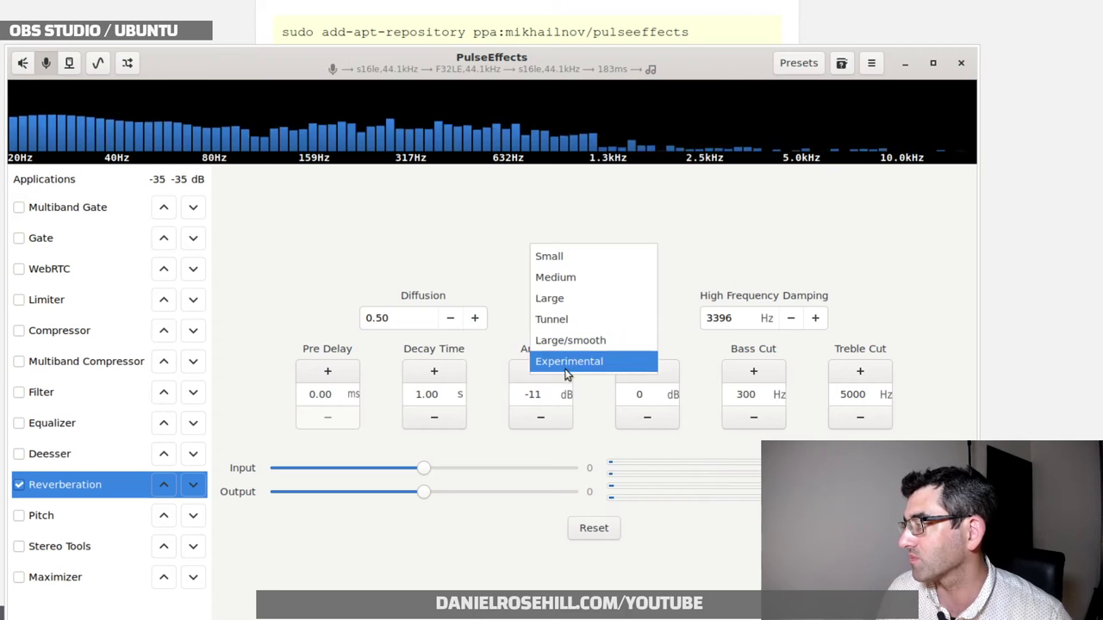
click(582, 362)
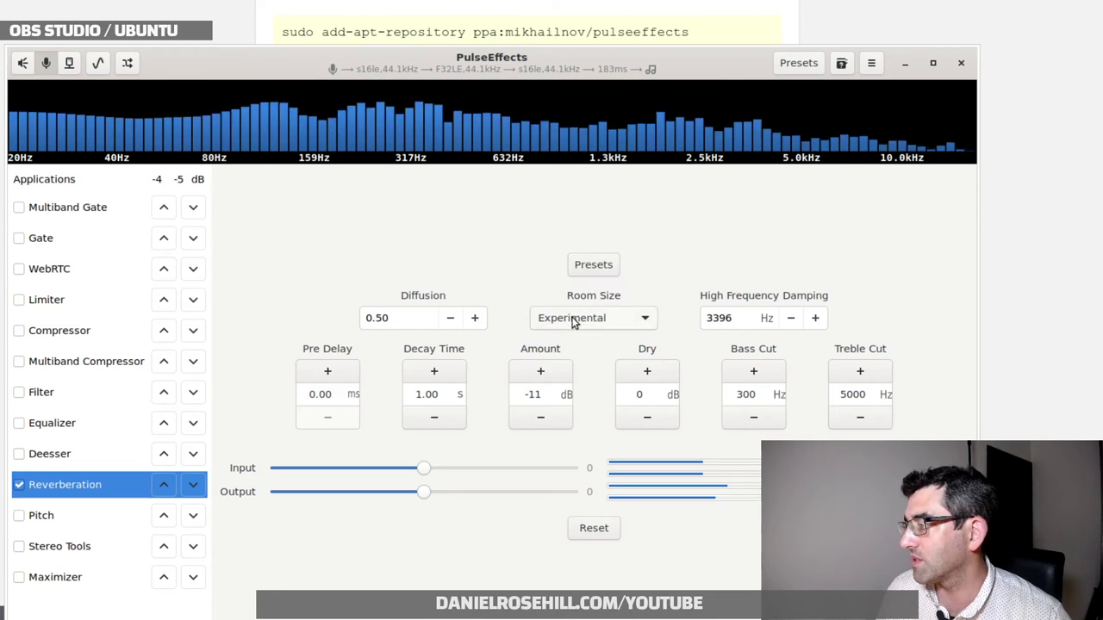
Set the room size to Medium after trying Small, then switch Reverberation off
click(629, 317)
click(612, 216)
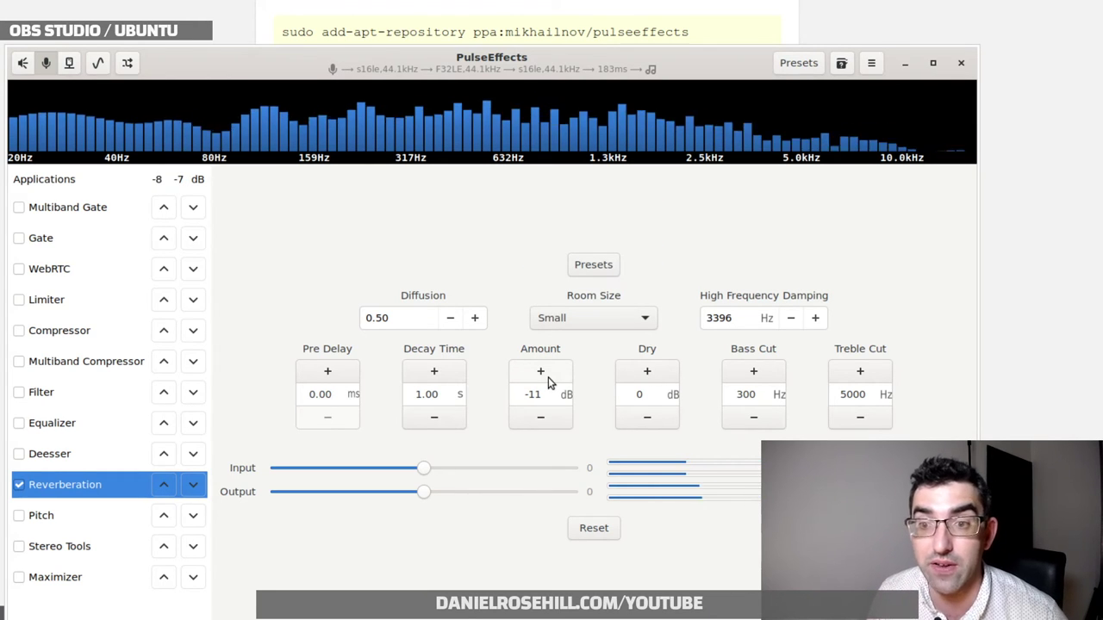
click(587, 318)
click(577, 339)
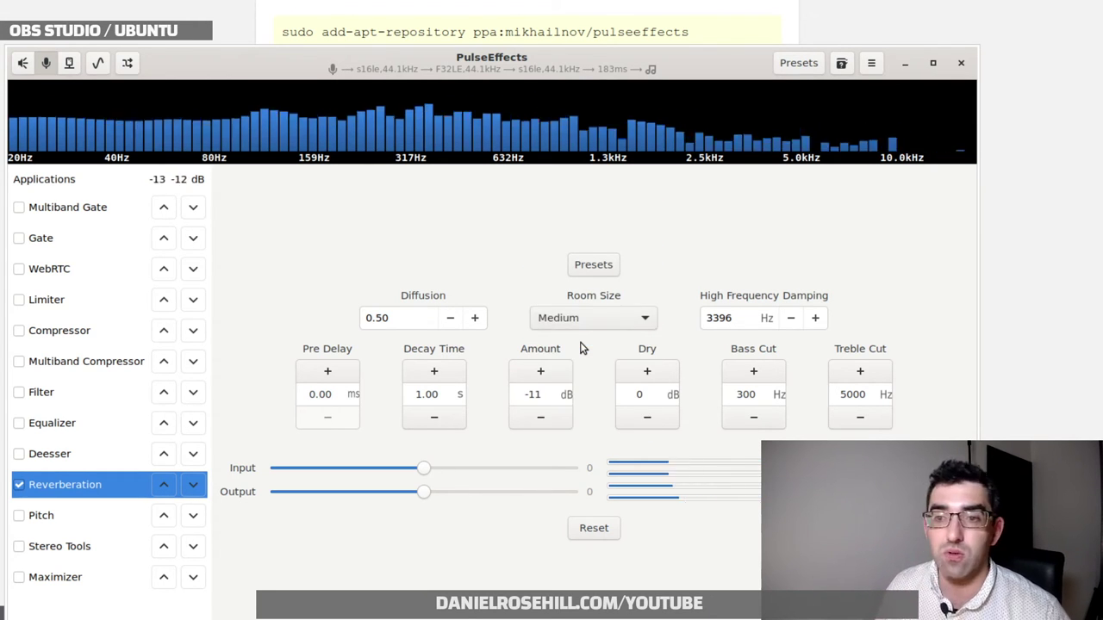
click(19, 485)
click(26, 522)
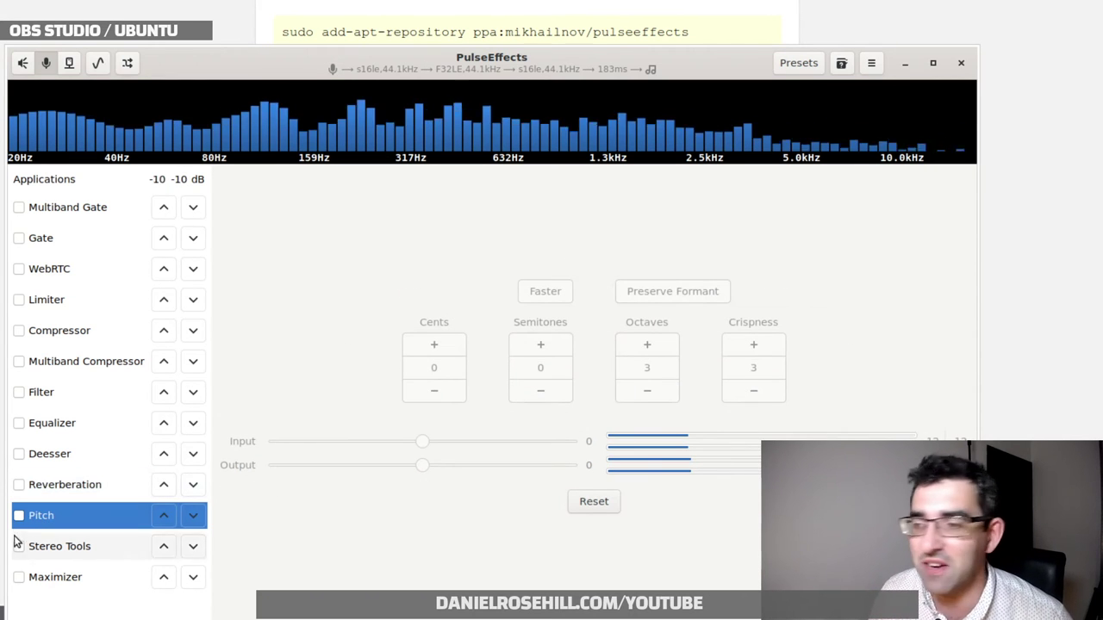
Enable the Pitch effect at 0 cents, 0 semitones, 3 octaves and crispness 3
click(19, 517)
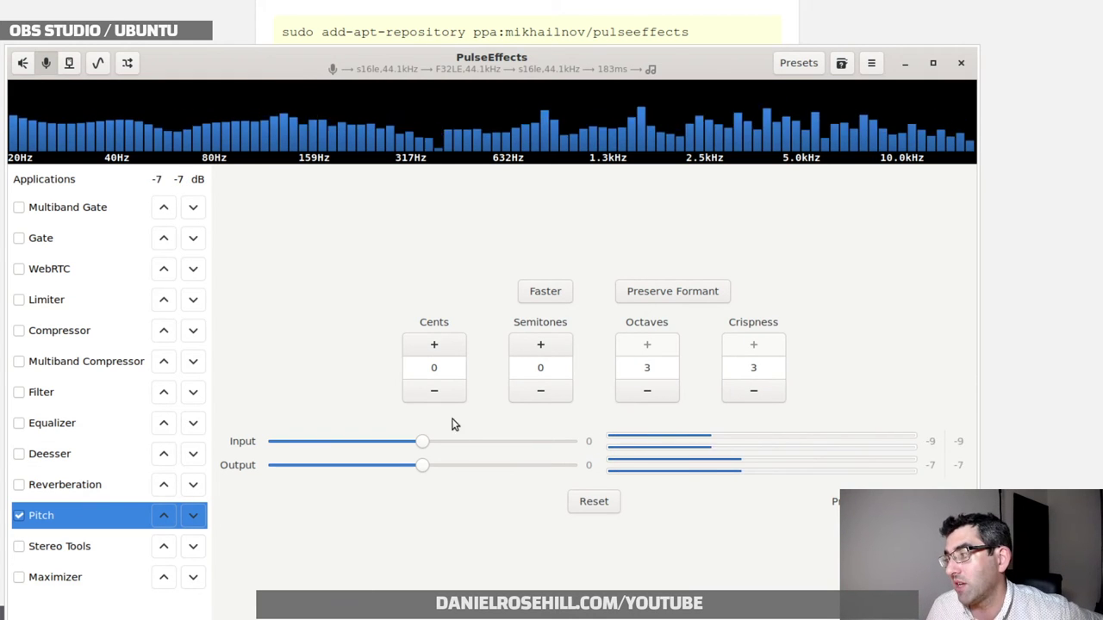
Raise Pitch two semitones, toggle Faster on and off, and bring octaves and crispness to 0
click(541, 344)
click(540, 345)
click(540, 345)
click(540, 345)
click(540, 345)
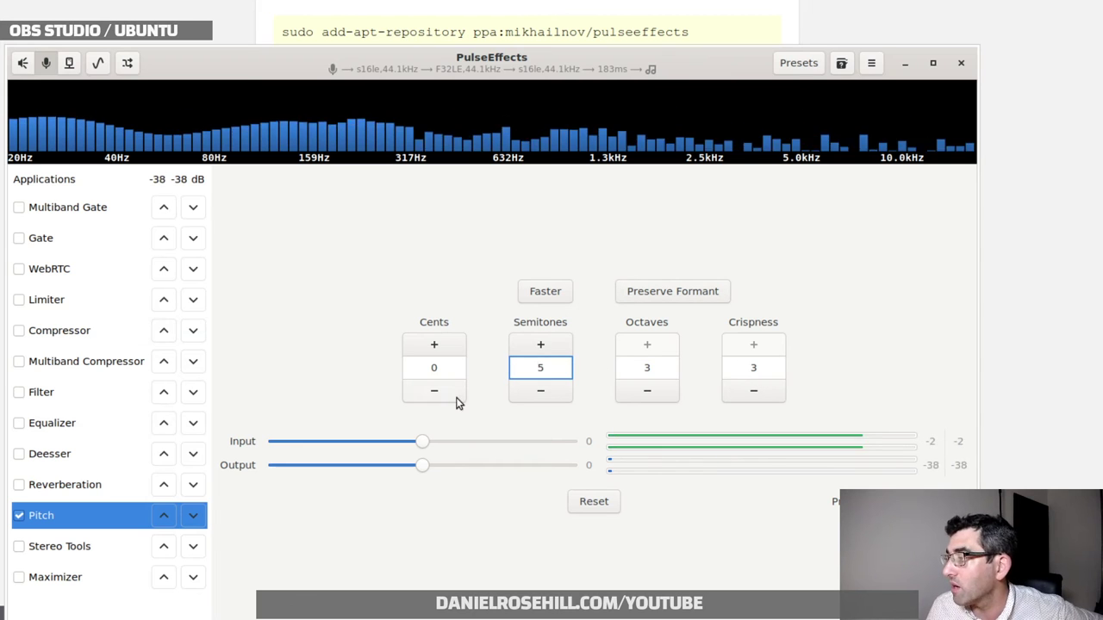
click(547, 293)
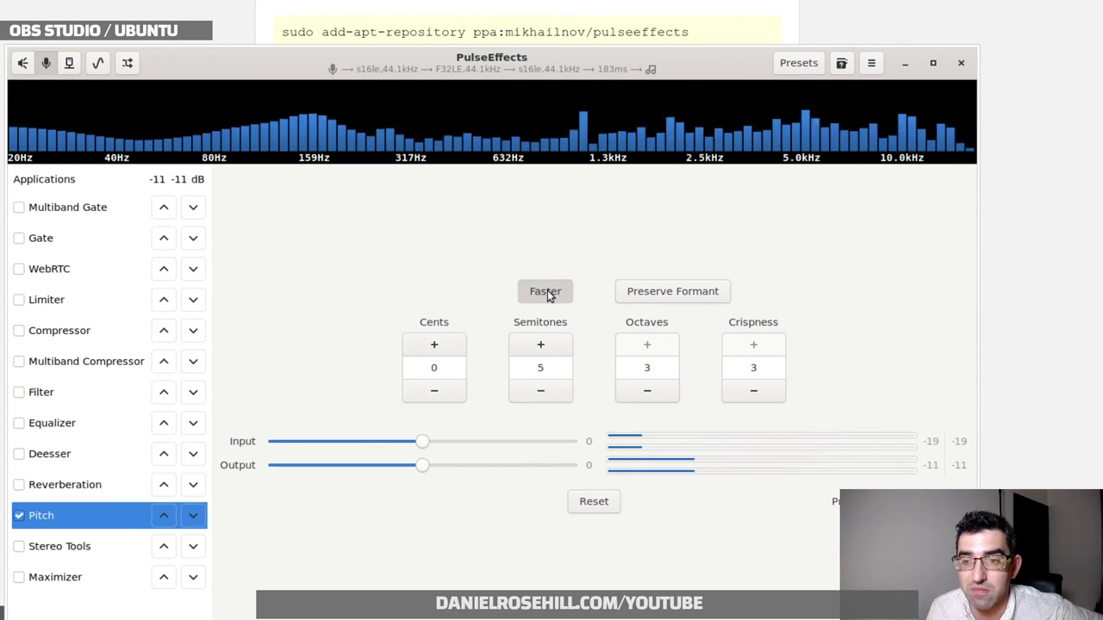
click(546, 293)
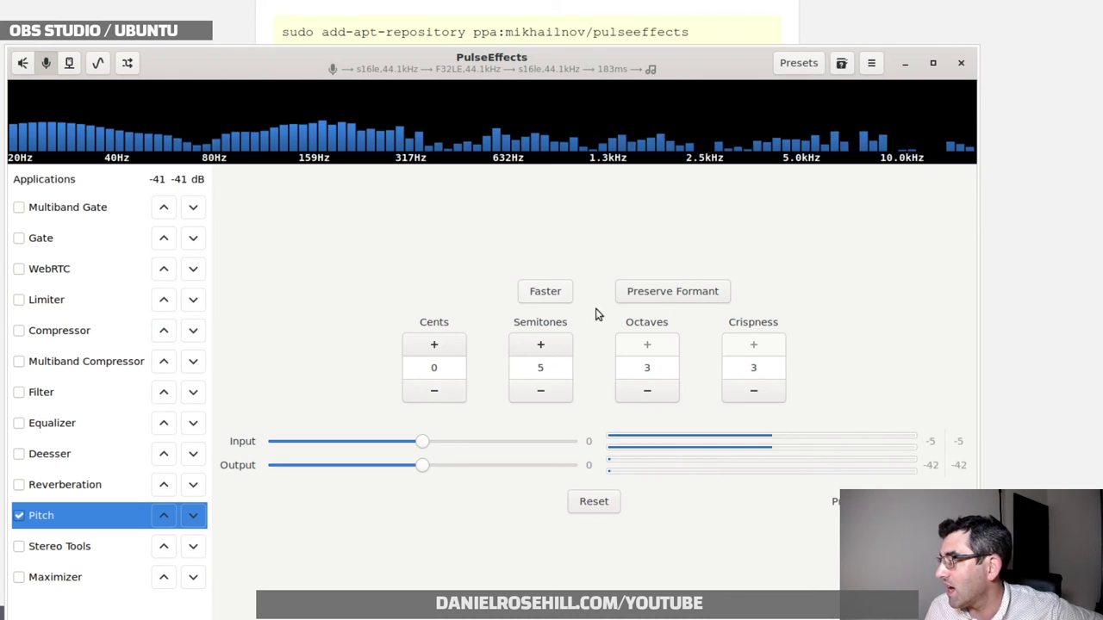
click(646, 392)
click(646, 393)
click(646, 392)
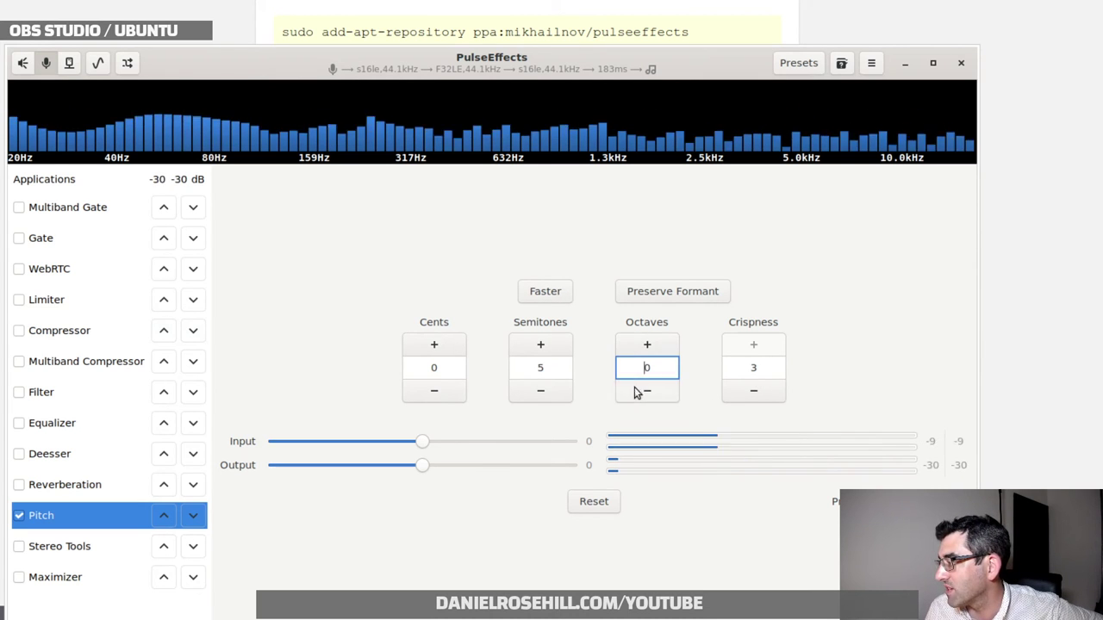
click(751, 392)
click(752, 392)
click(751, 392)
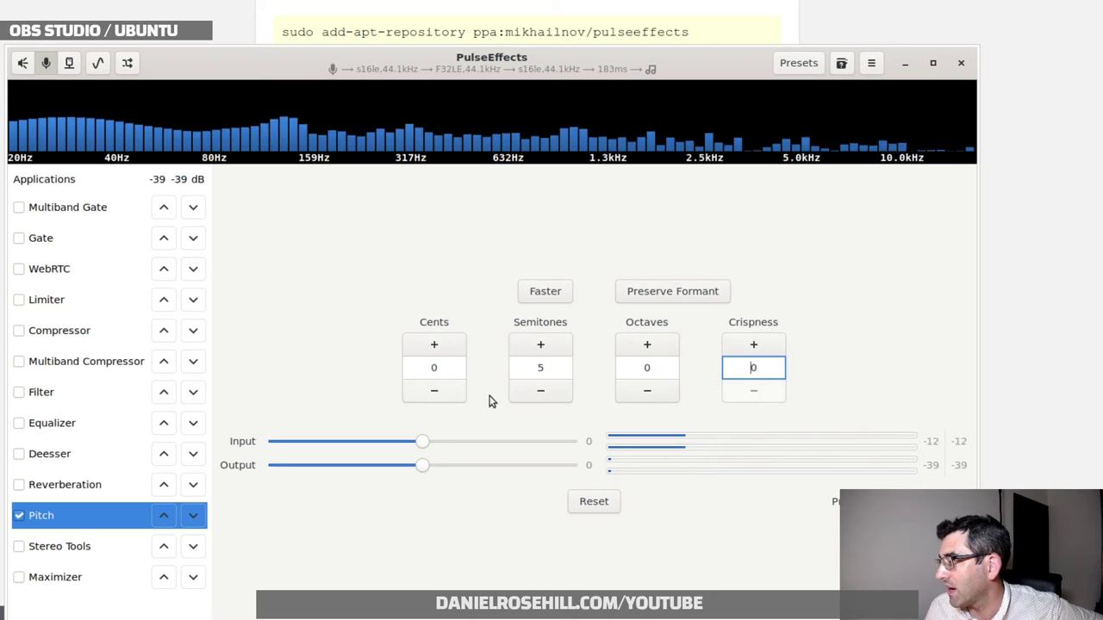
Shift the pitch up, then down several semitones, and reset Pitch to its defaults
click(555, 346)
click(556, 347)
click(556, 347)
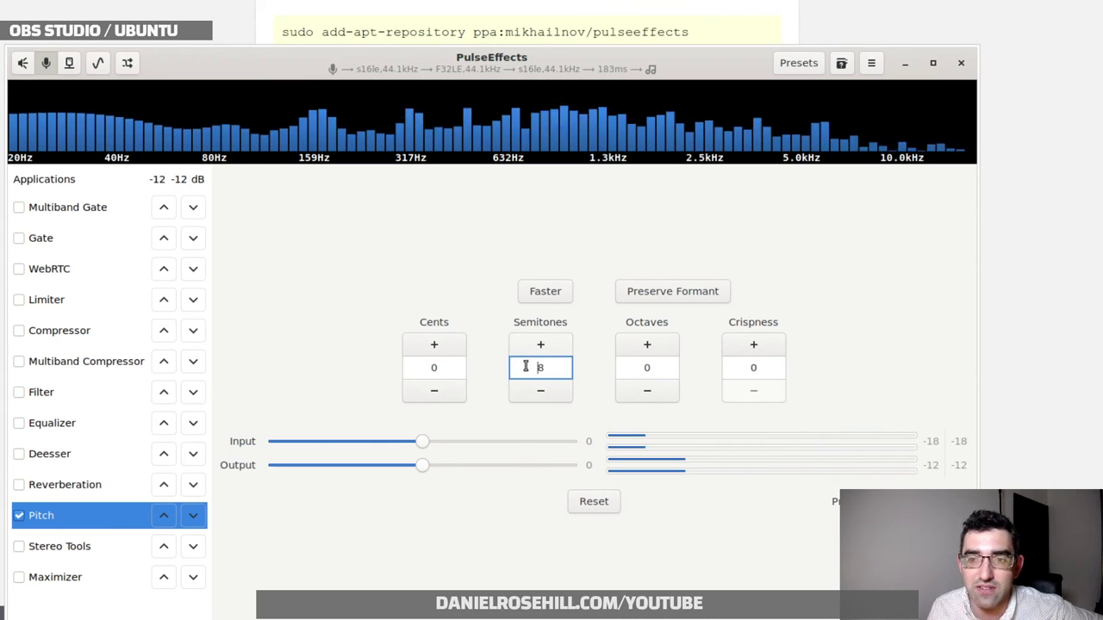
click(540, 392)
click(540, 392)
click(539, 392)
click(540, 392)
click(540, 392)
click(540, 392)
click(539, 392)
click(540, 392)
click(540, 392)
click(539, 392)
click(539, 392)
click(539, 392)
click(539, 392)
click(539, 392)
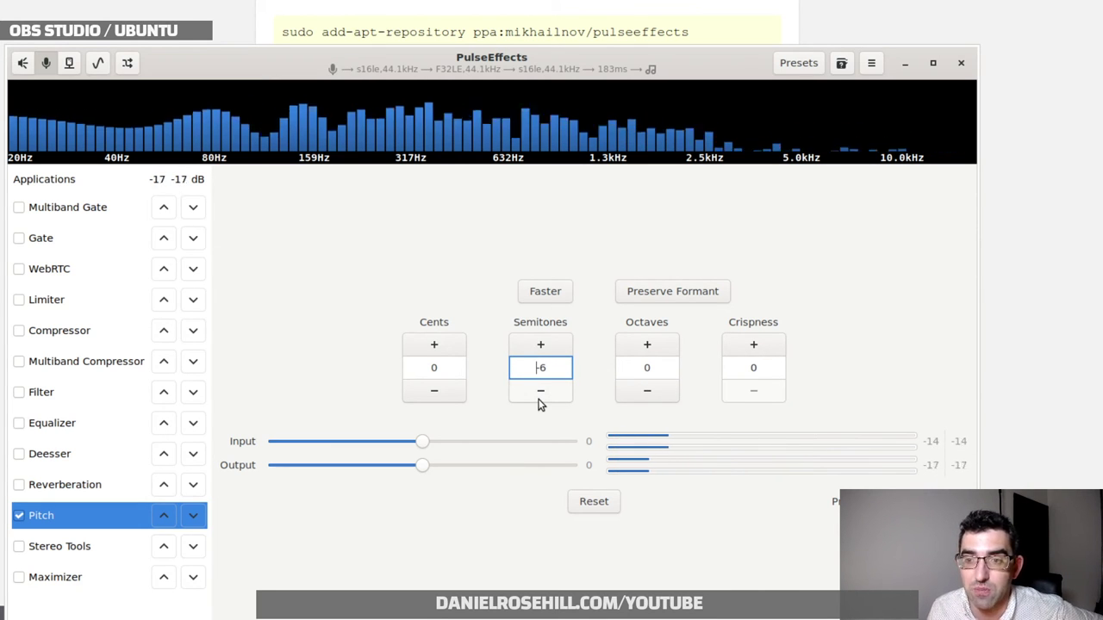
click(538, 393)
click(538, 393)
click(537, 393)
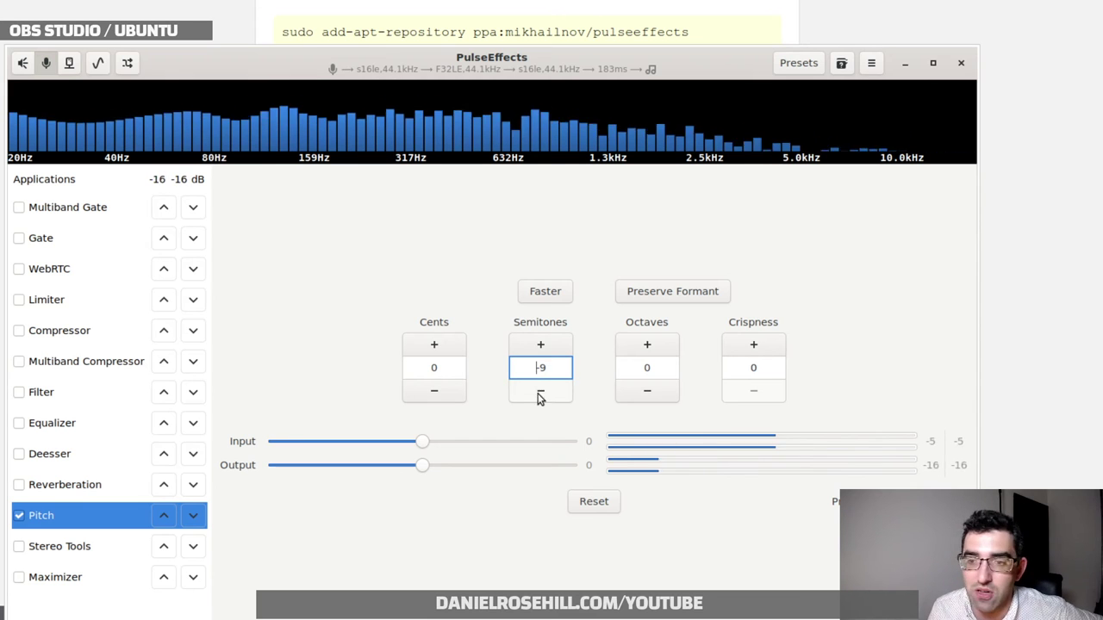
click(601, 503)
Push the octave shift to 3, then down to -3, reset it, and disable Pitch
click(638, 345)
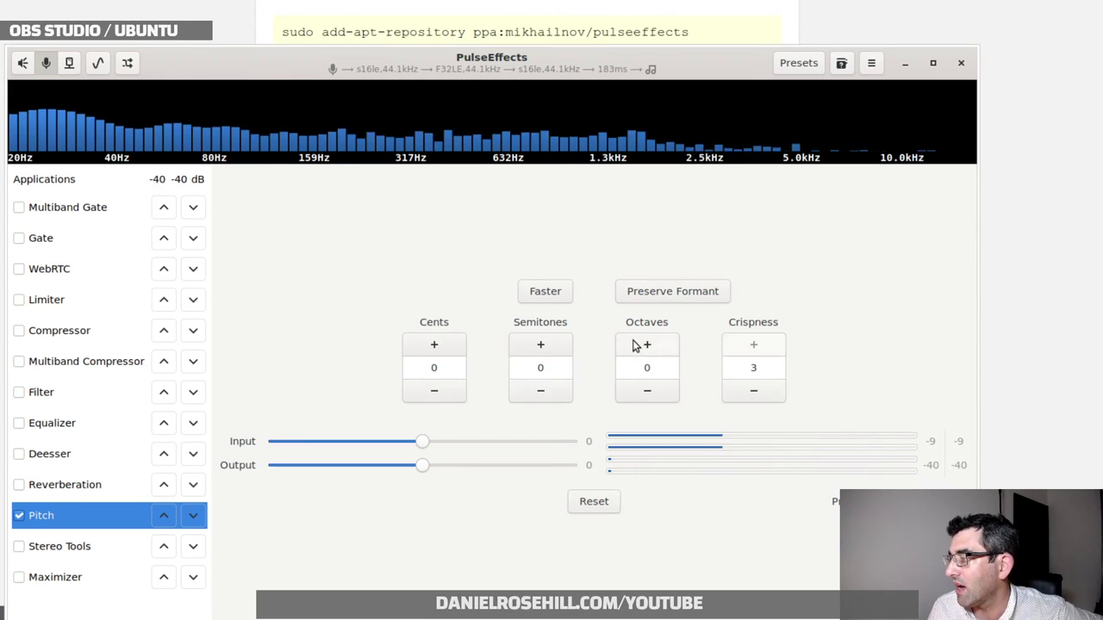
click(638, 345)
click(637, 344)
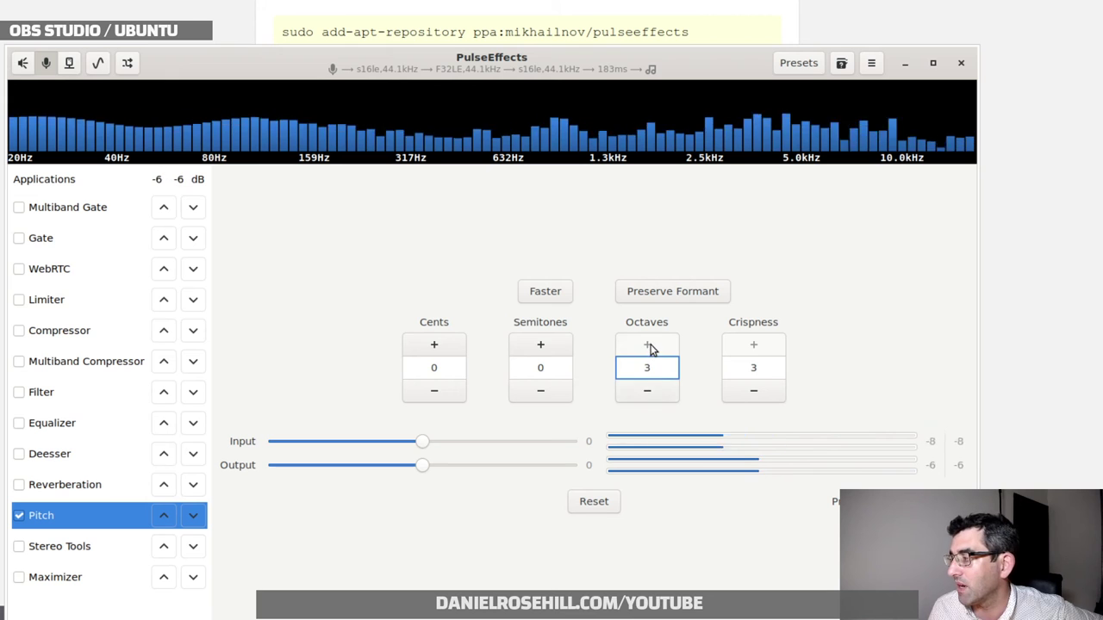
click(659, 395)
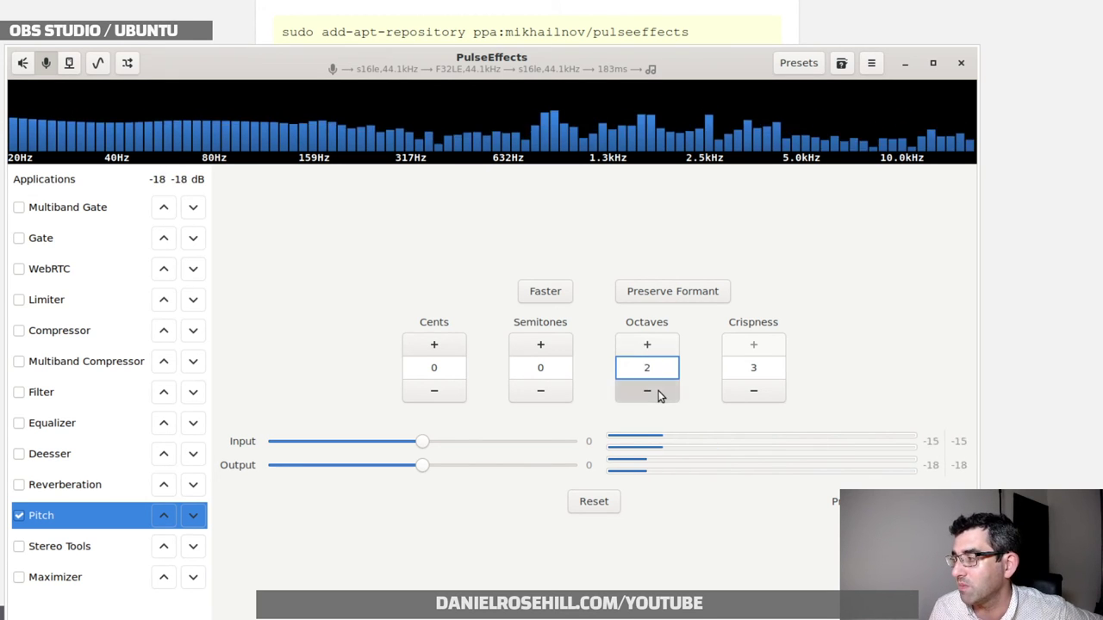
click(659, 395)
click(659, 395)
click(659, 394)
click(659, 395)
click(659, 395)
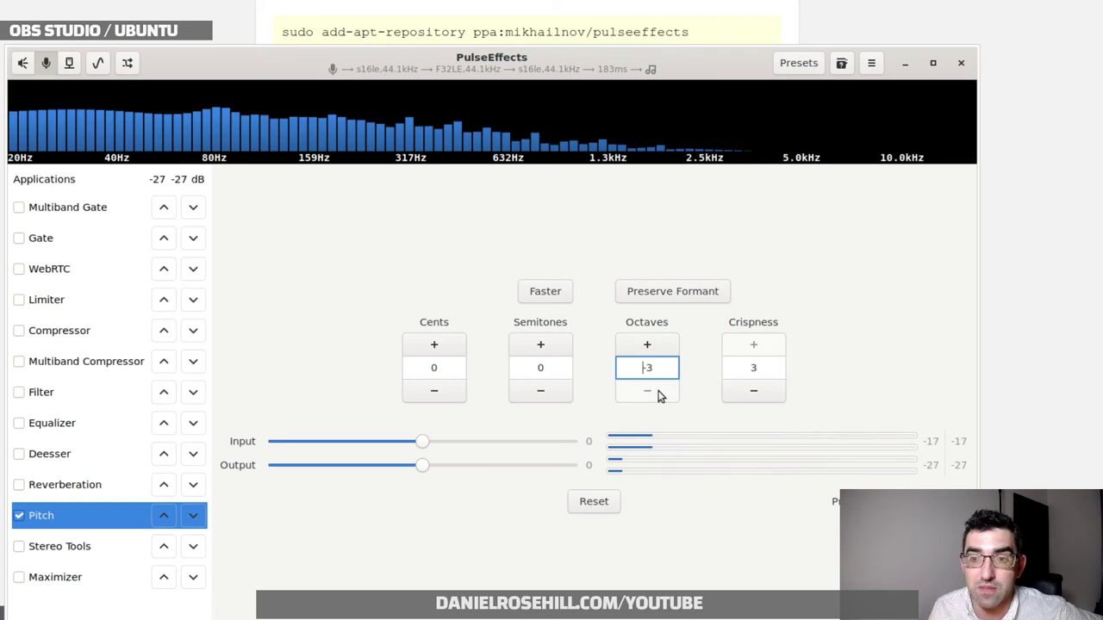
click(584, 504)
click(19, 515)
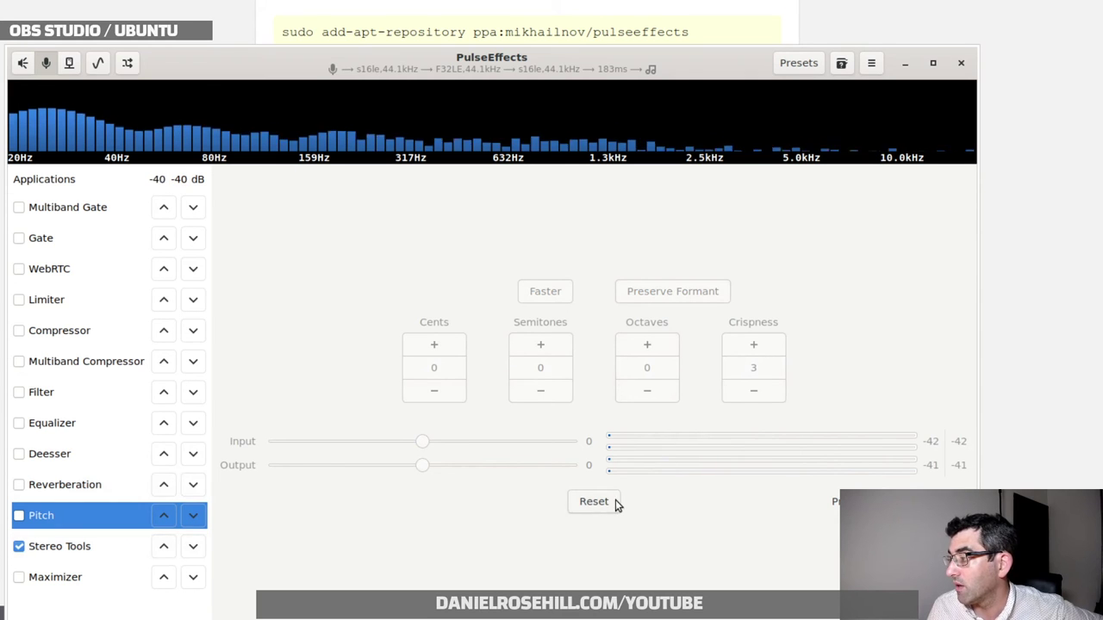
In Stereo Tools' Channels options, mute and unmute the right and left channels
click(30, 544)
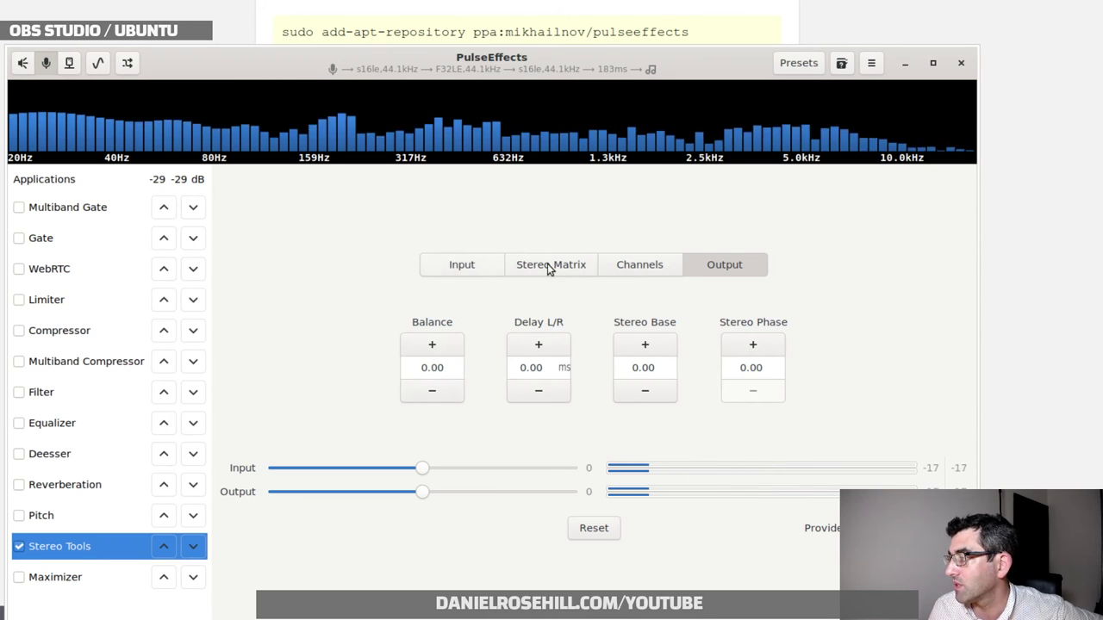
click(623, 267)
click(670, 368)
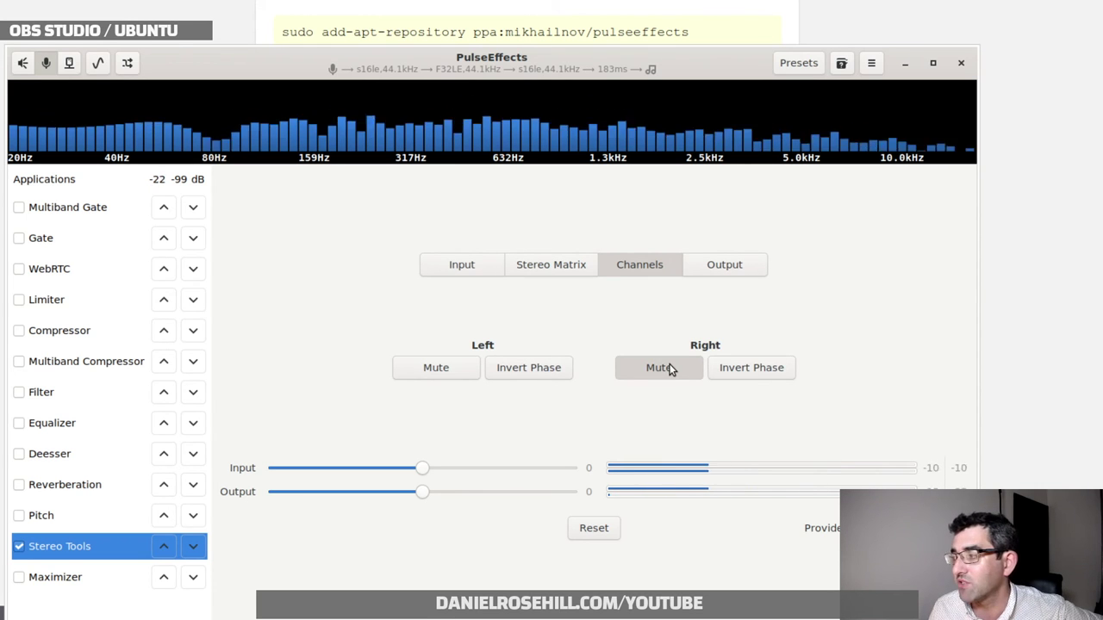
click(669, 369)
click(418, 377)
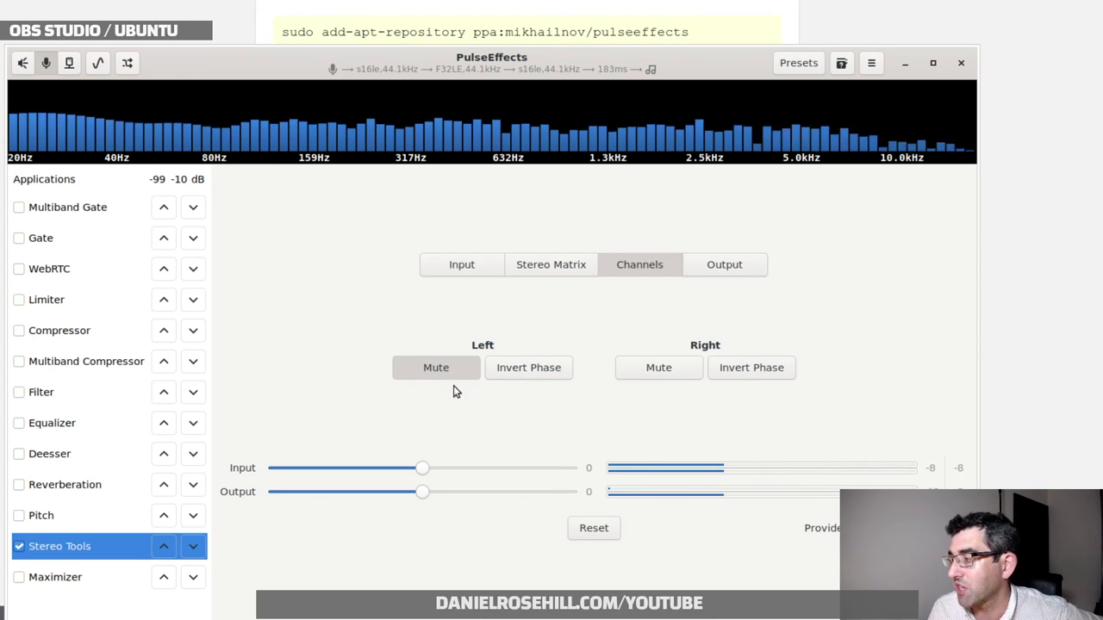
click(443, 371)
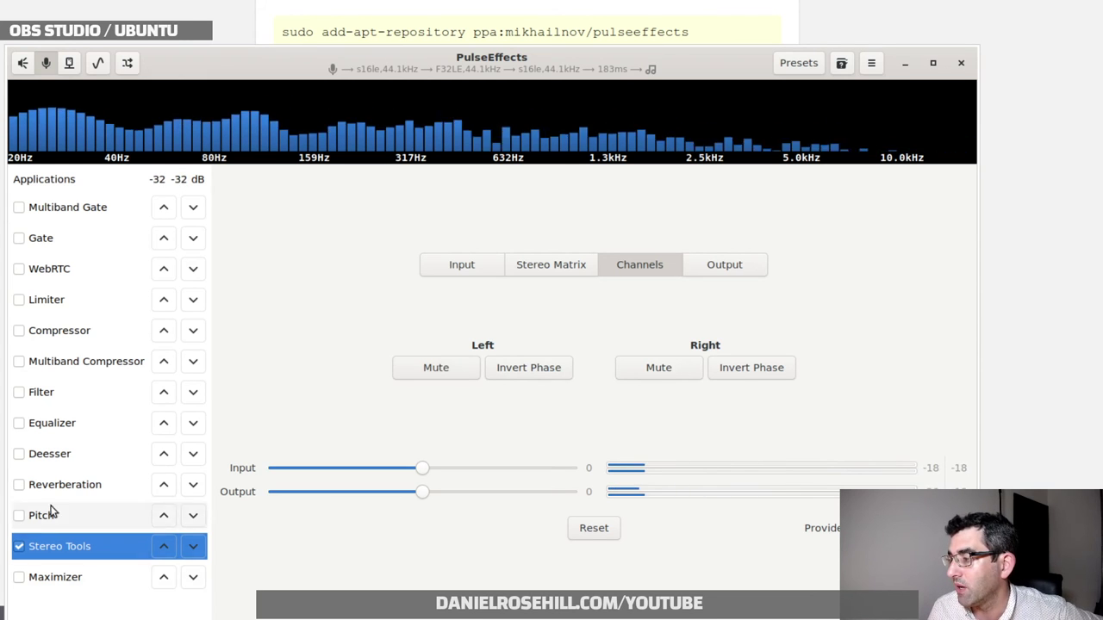
Disable Stereo Tools and enable the Maximizer
click(19, 546)
click(25, 582)
click(18, 578)
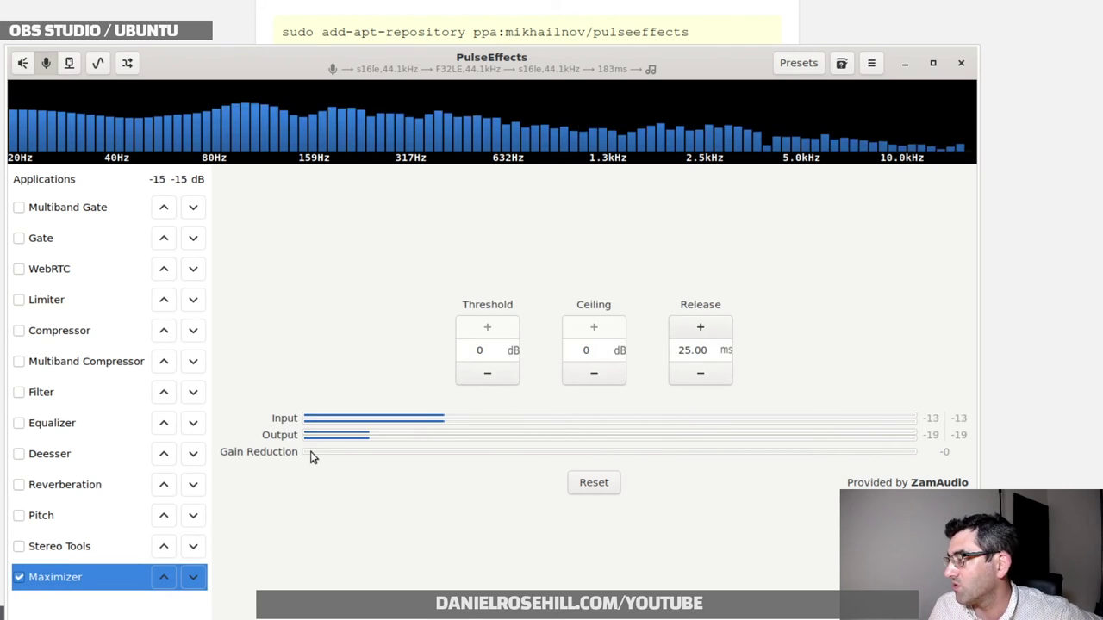
Check the Maximizer's Threshold and Ceiling, disable it, and detach the OBS stream from effects
click(480, 350)
click(585, 351)
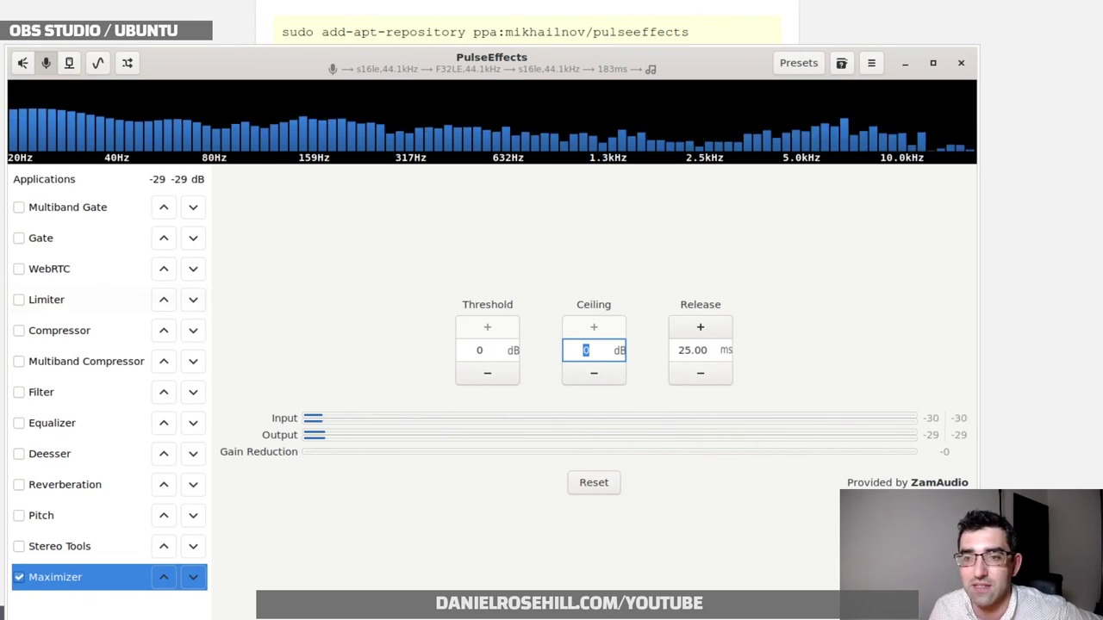
click(19, 577)
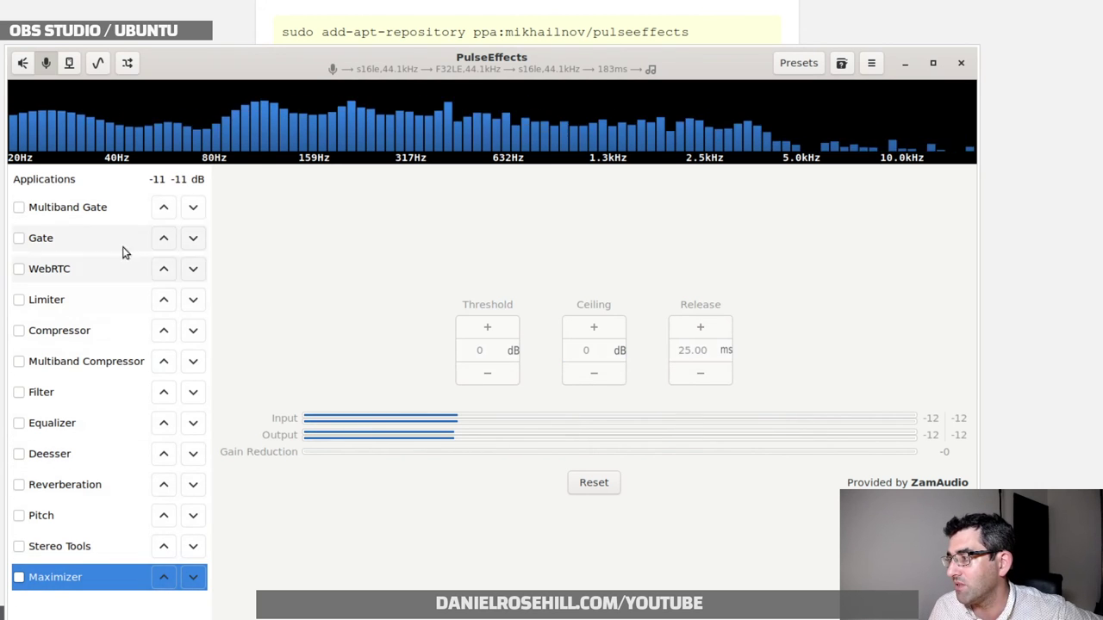
click(90, 183)
click(603, 187)
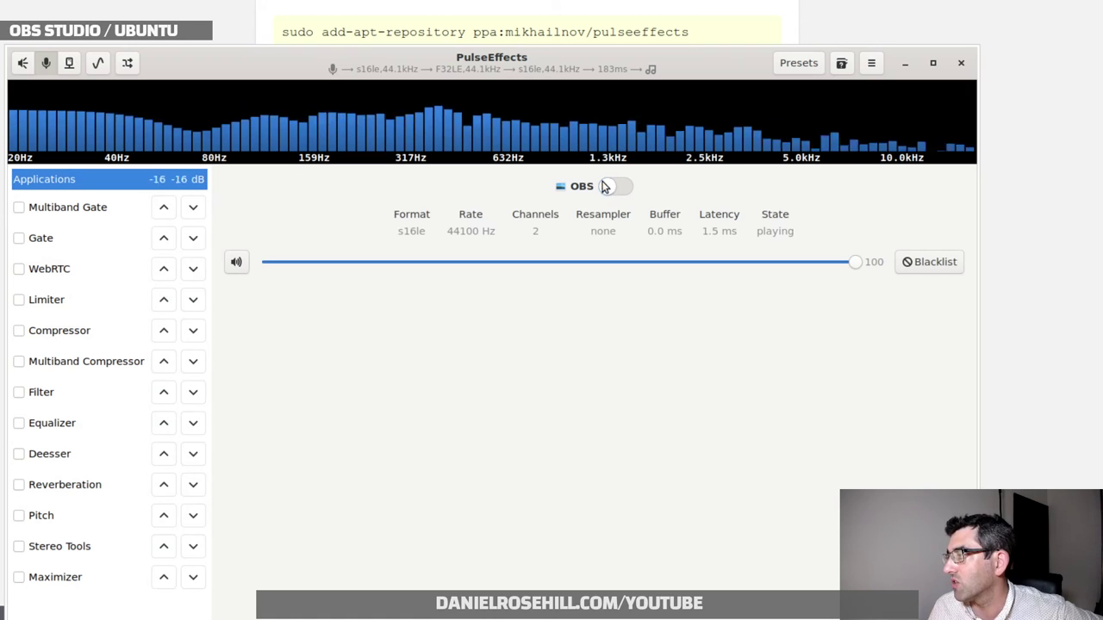
click(961, 63)
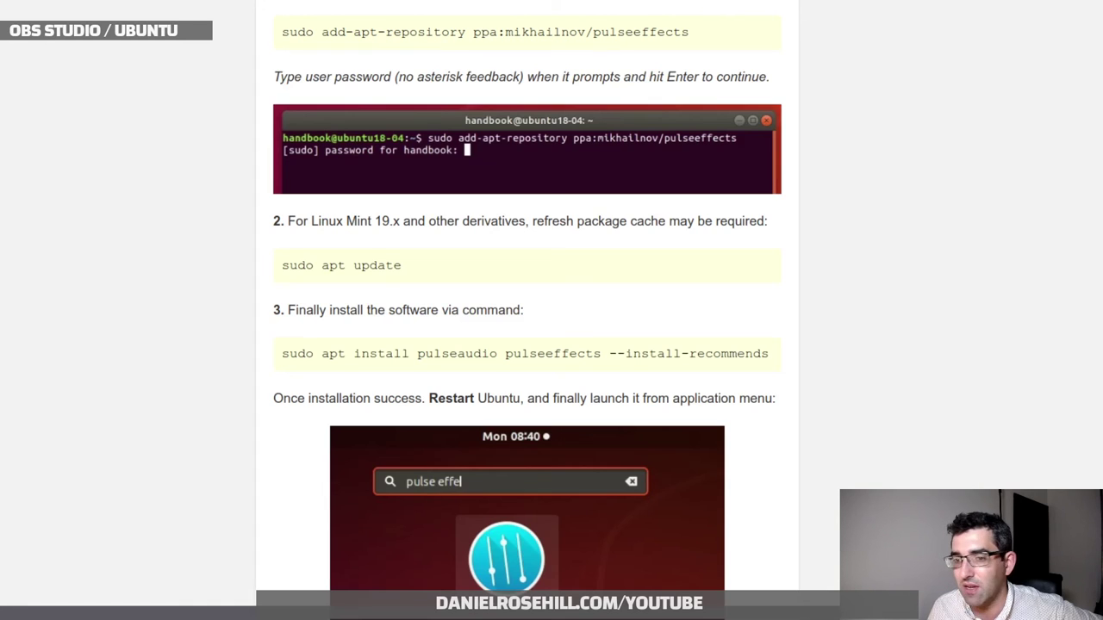